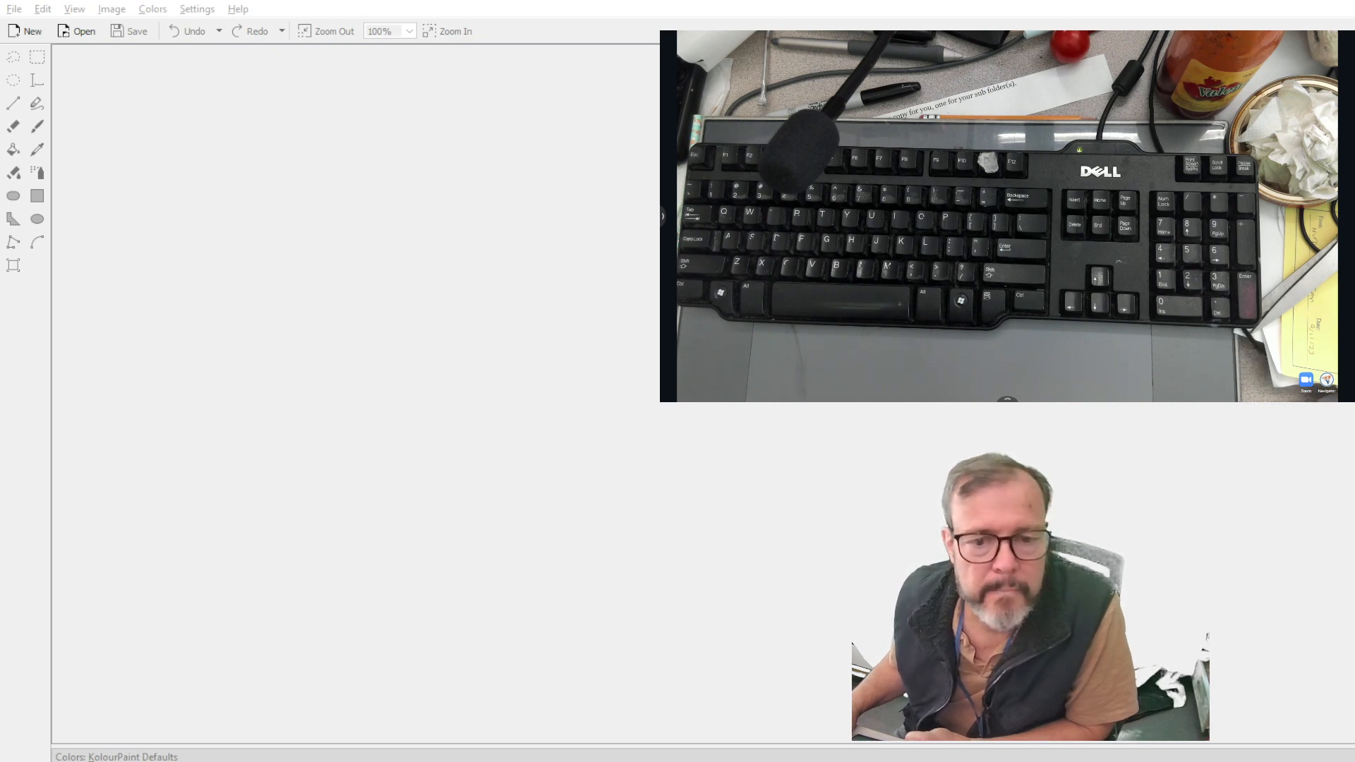
- Switch to the browser and open the zoomable view of the "Crimea - coast" painting on Google Arts & Culture
key("alt+Tab")
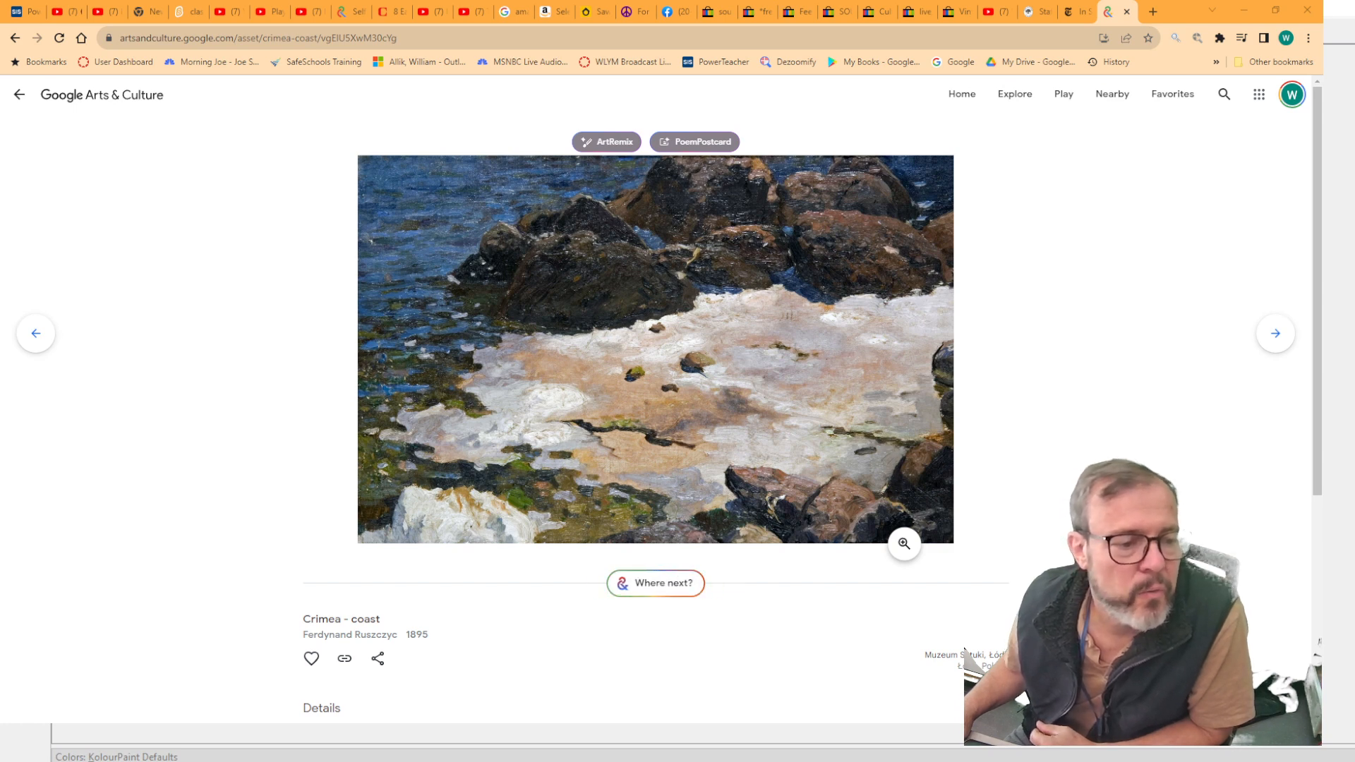
left_click(902, 543)
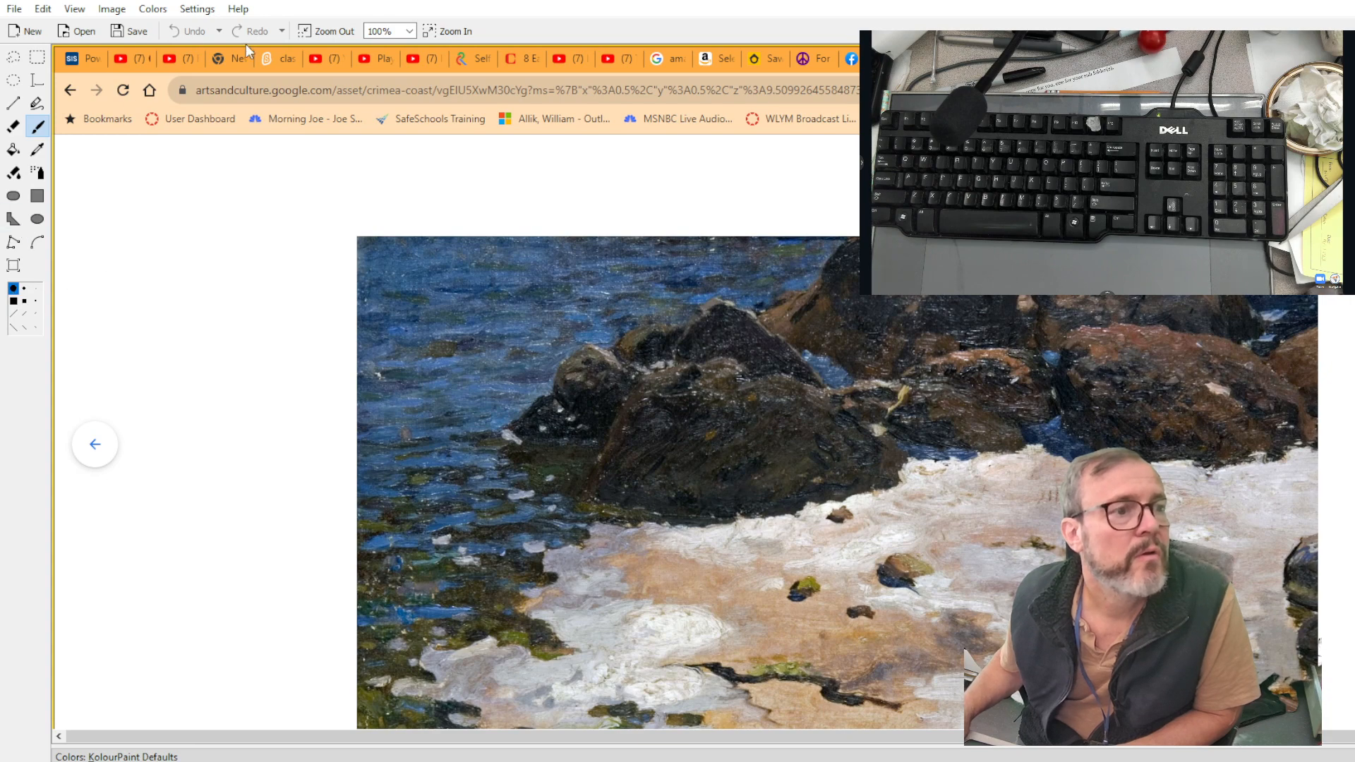
- Crop the browser screenshot to the rectangular area of the painting, removing the surrounding page and browser window
left_click(334, 32)
left_click(335, 33)
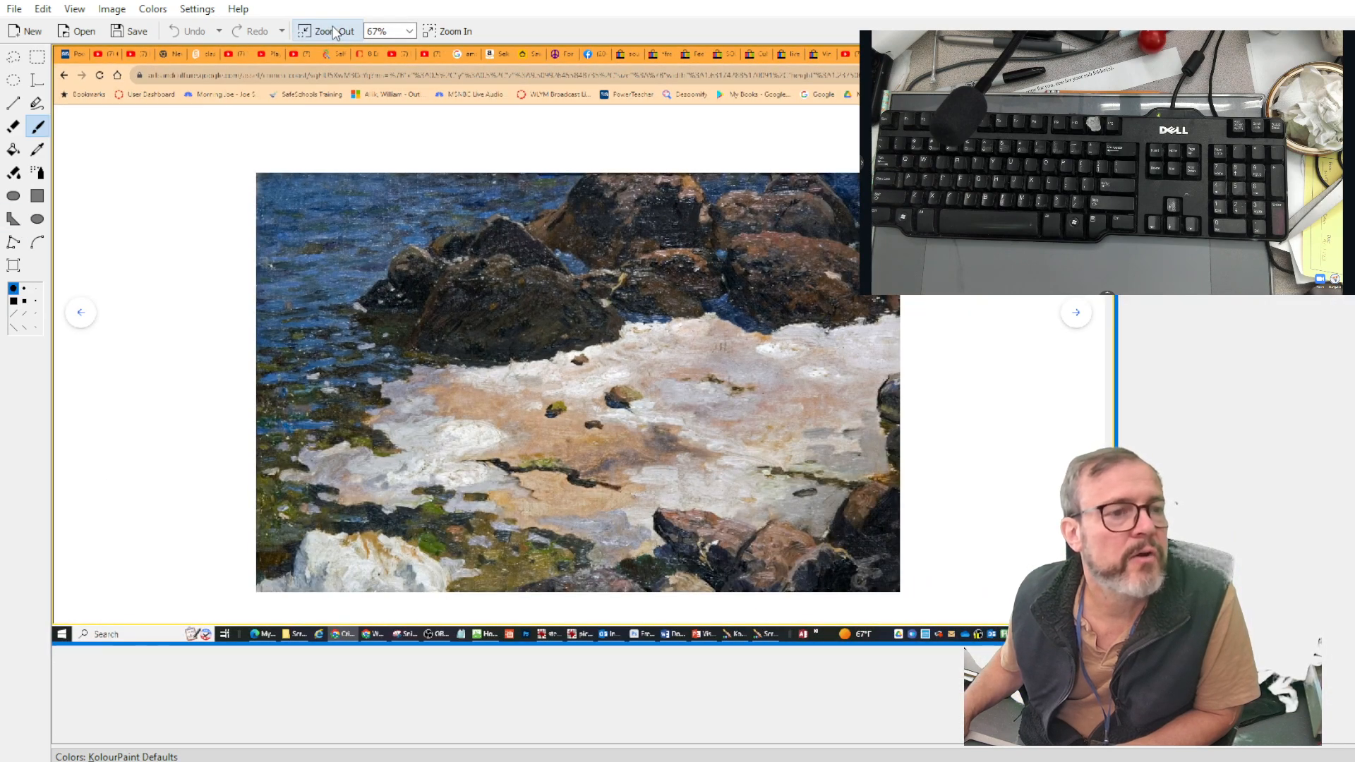
left_click(335, 33)
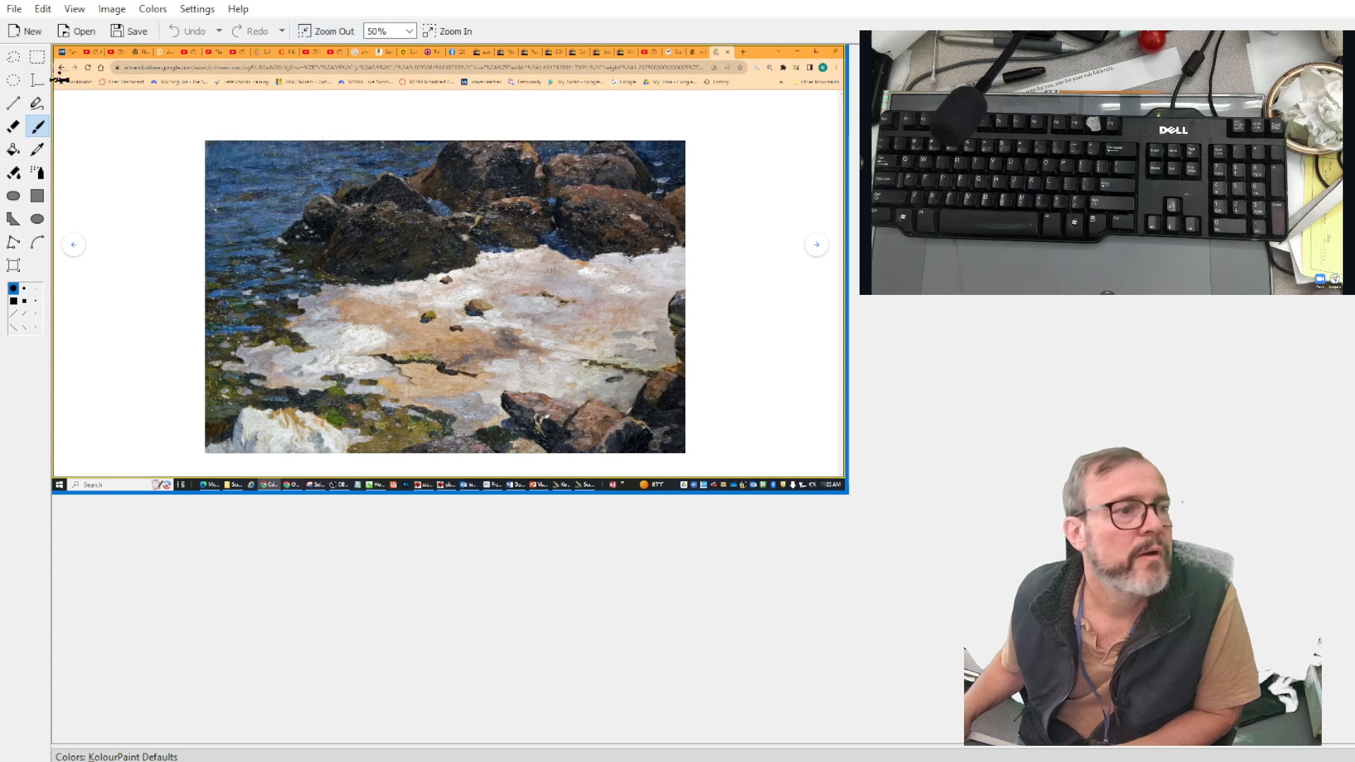
left_click(38, 56)
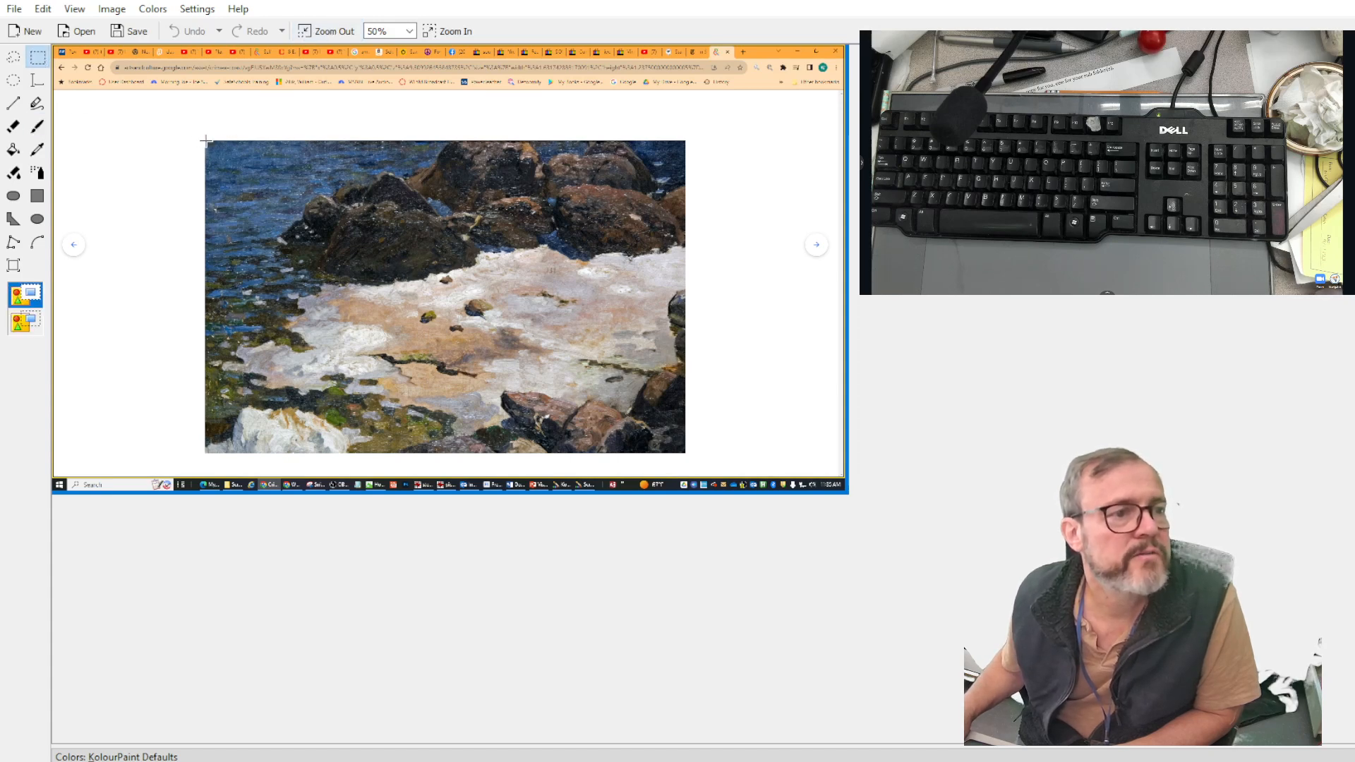
left_click_drag(204, 140, 684, 454)
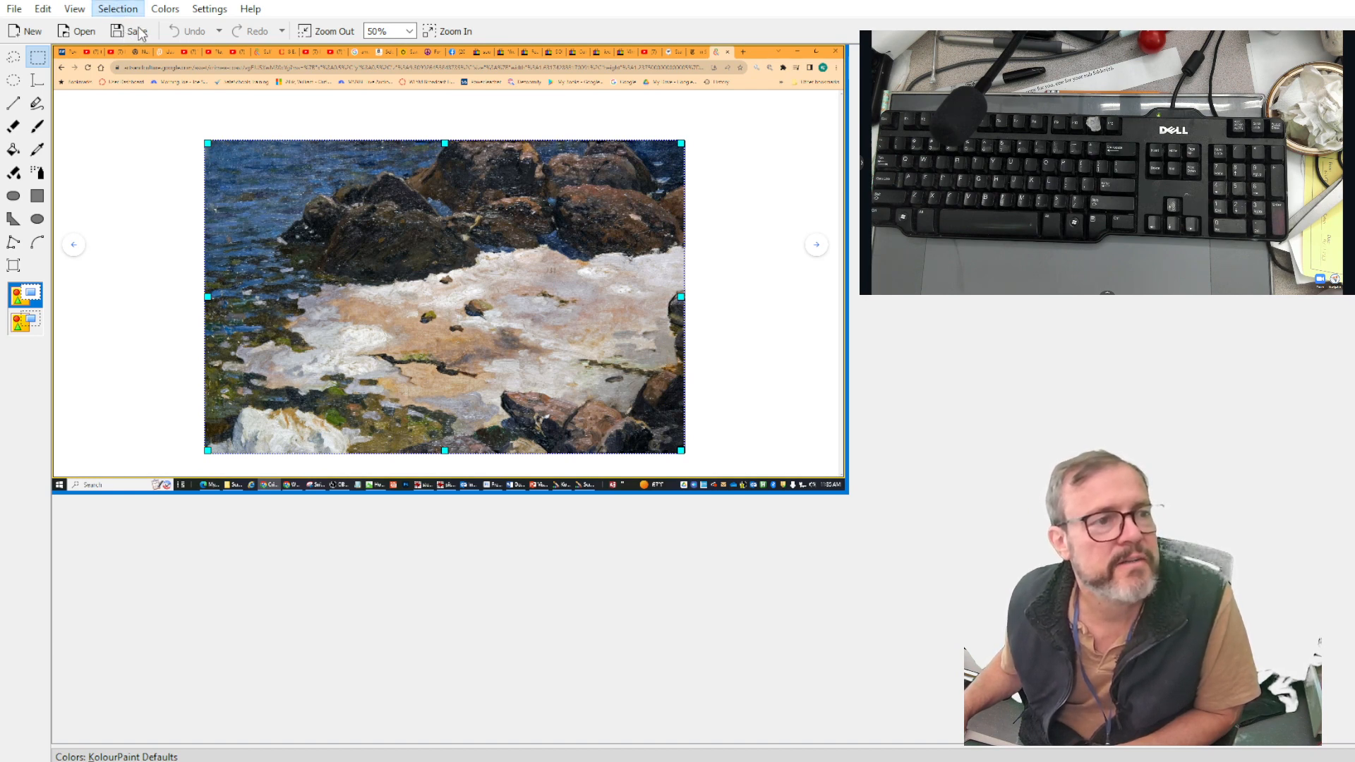
key("ctrl+t")
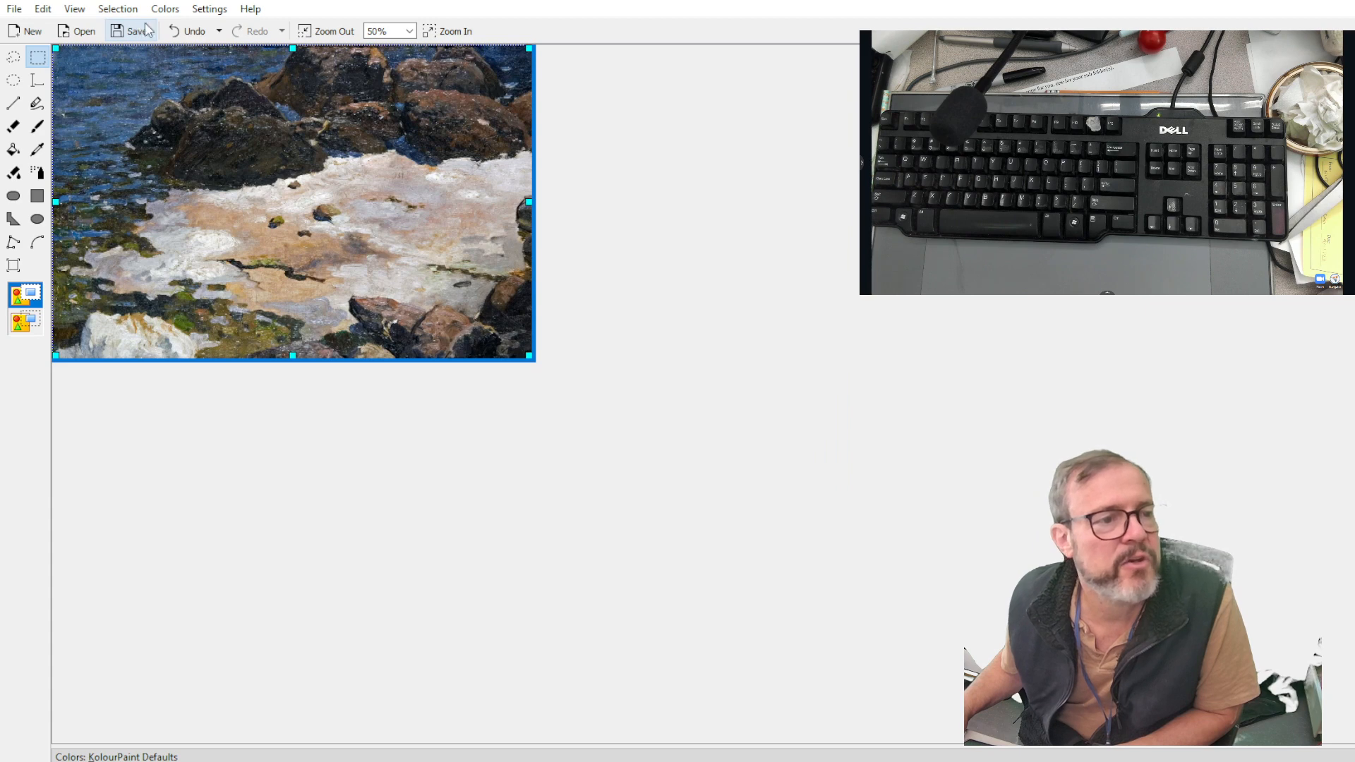
- Save the cropped painting image
left_click(452, 33)
left_click(453, 33)
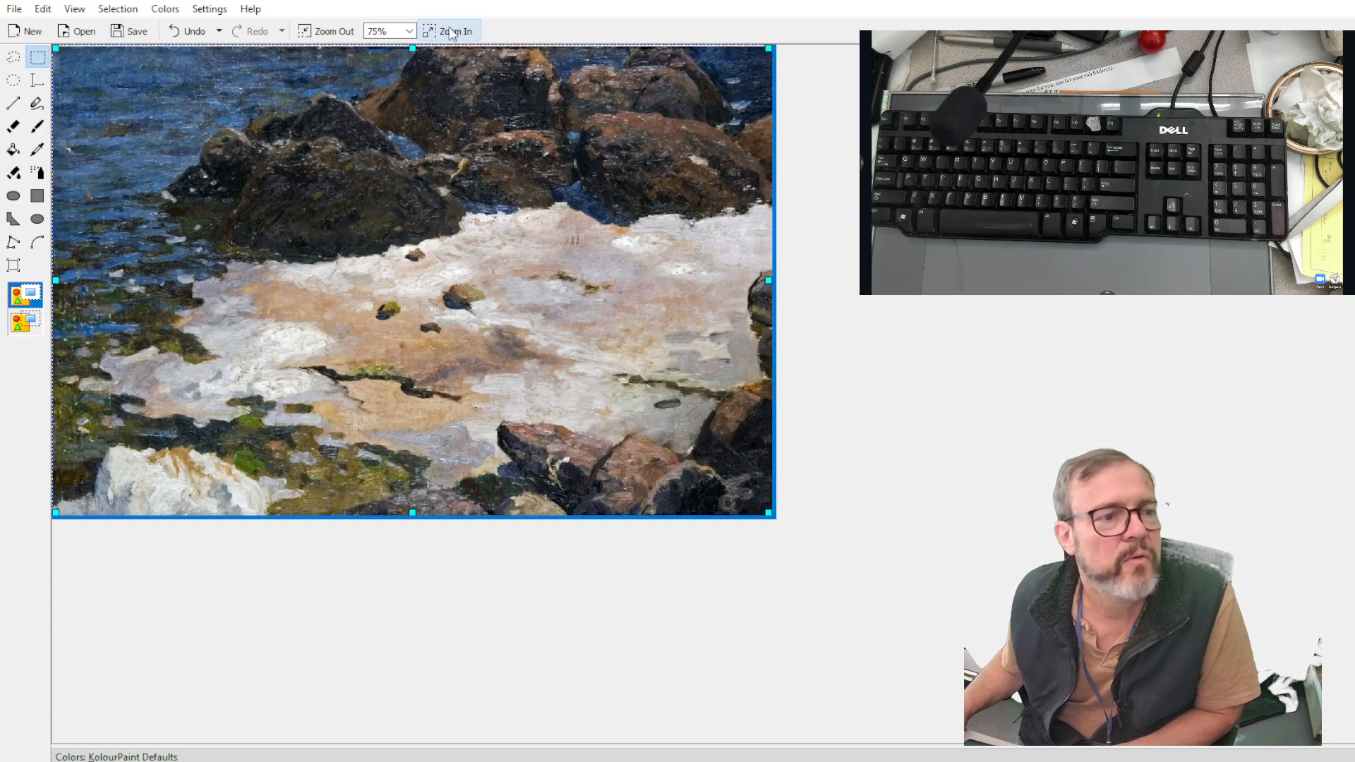
left_click(142, 30)
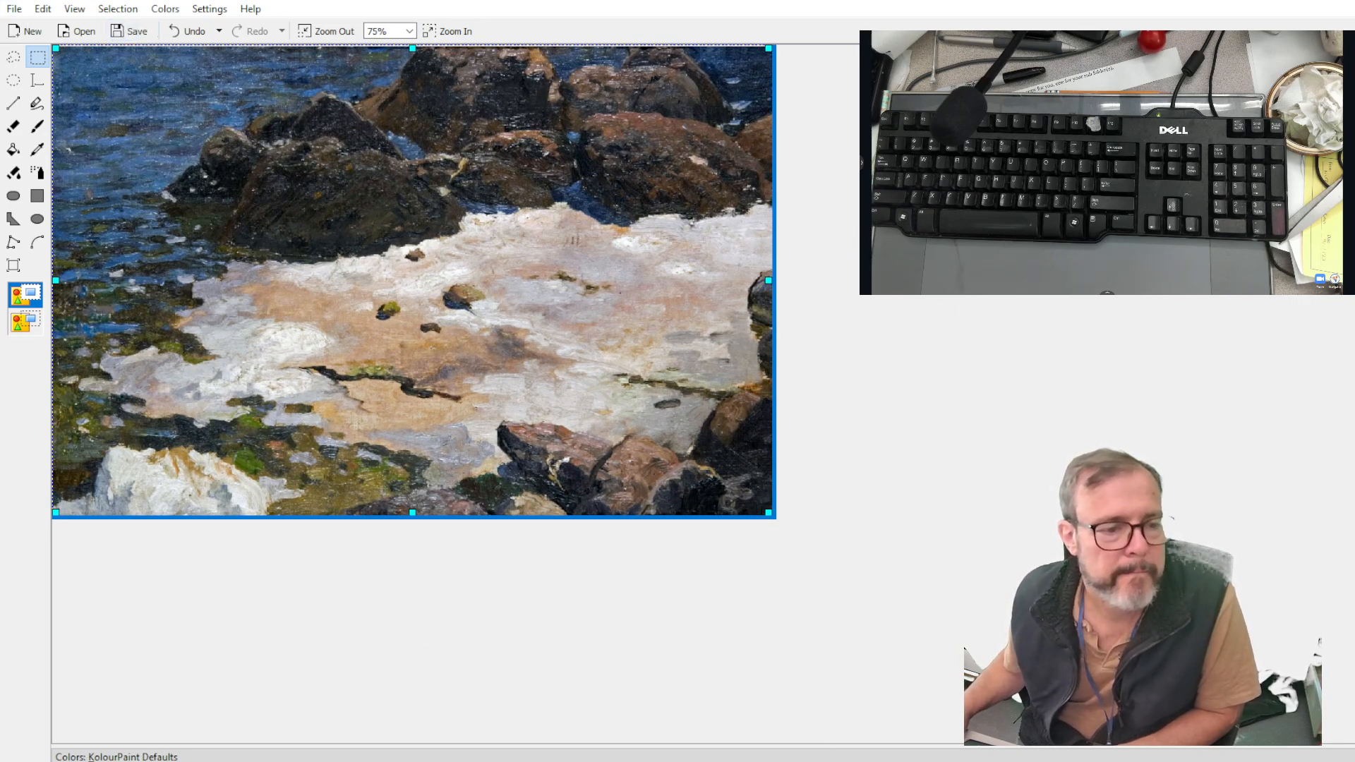
left_click(829, 761)
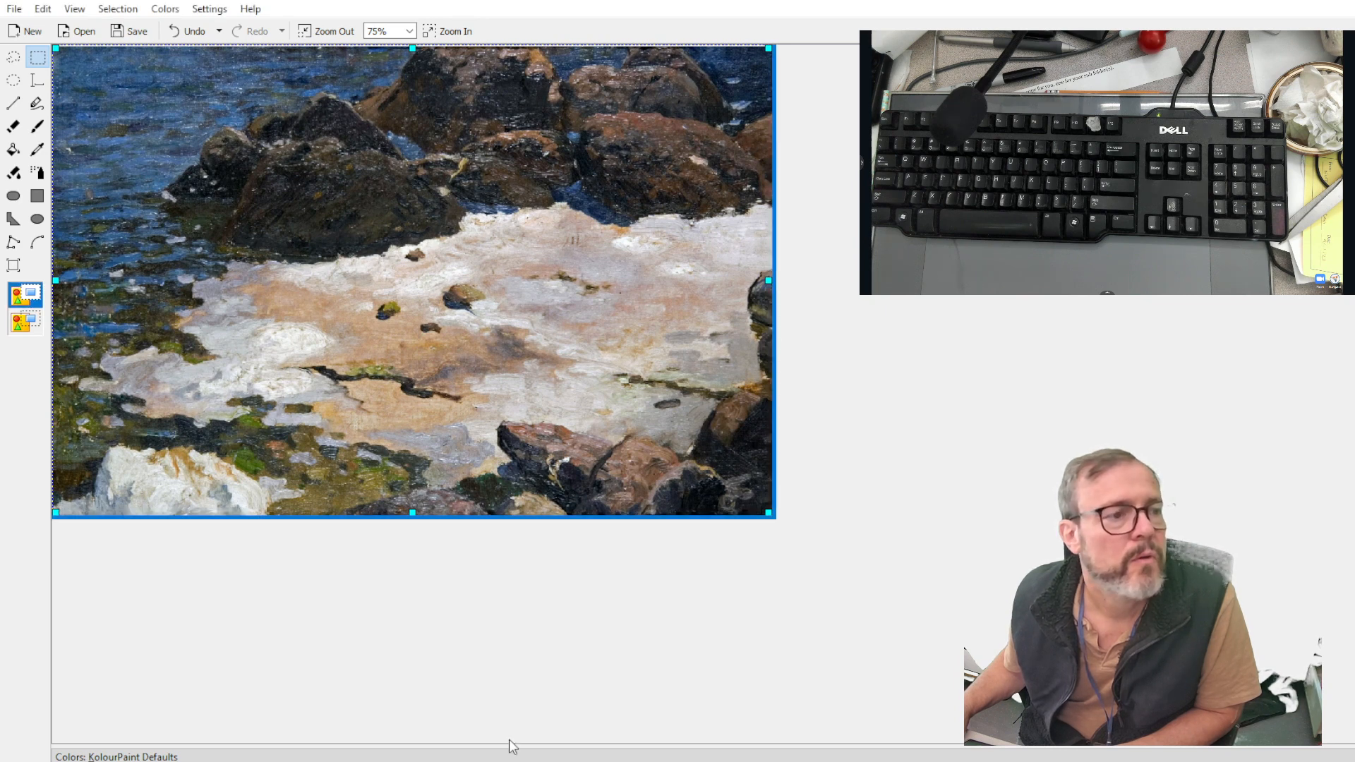
- Draw two red corner-to-corner diagonals across the painting with the Line tool at the second-thinnest line width
left_click(14, 106)
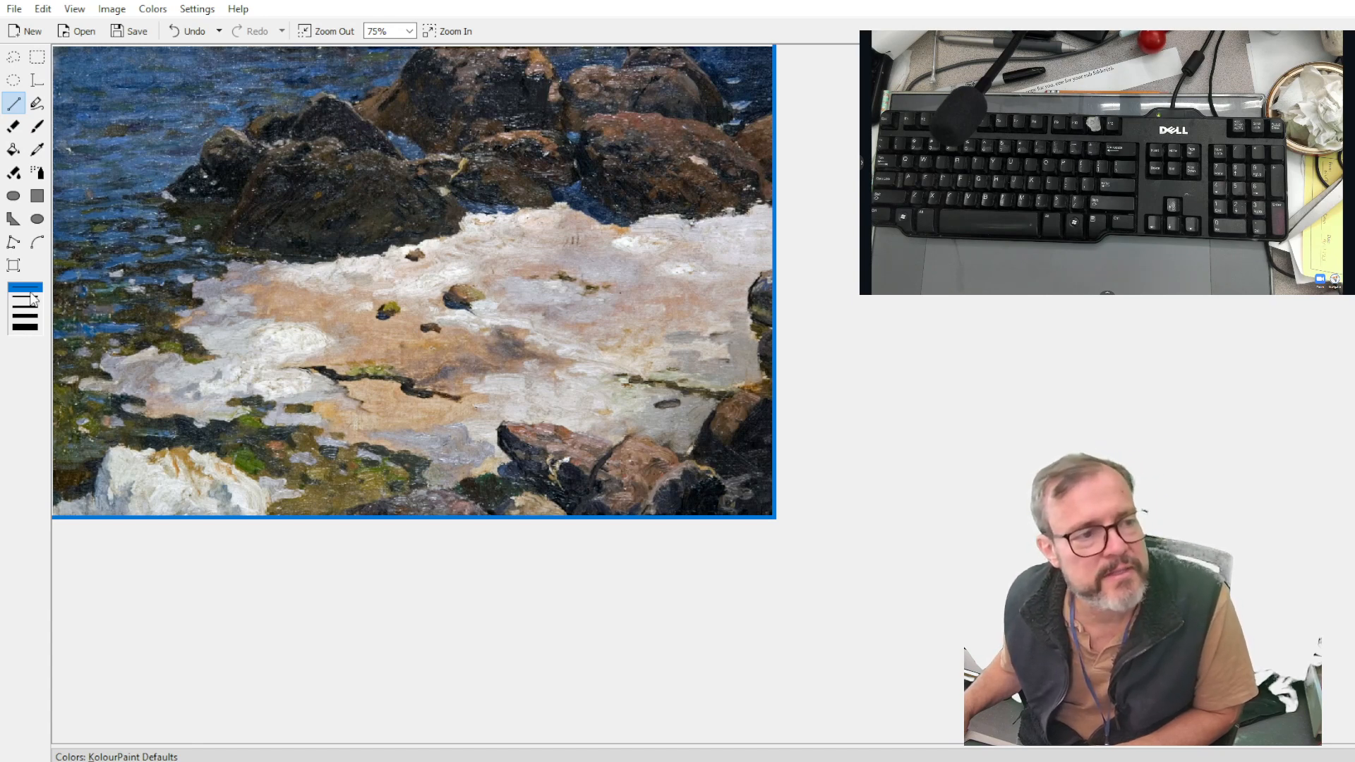
left_click(30, 299)
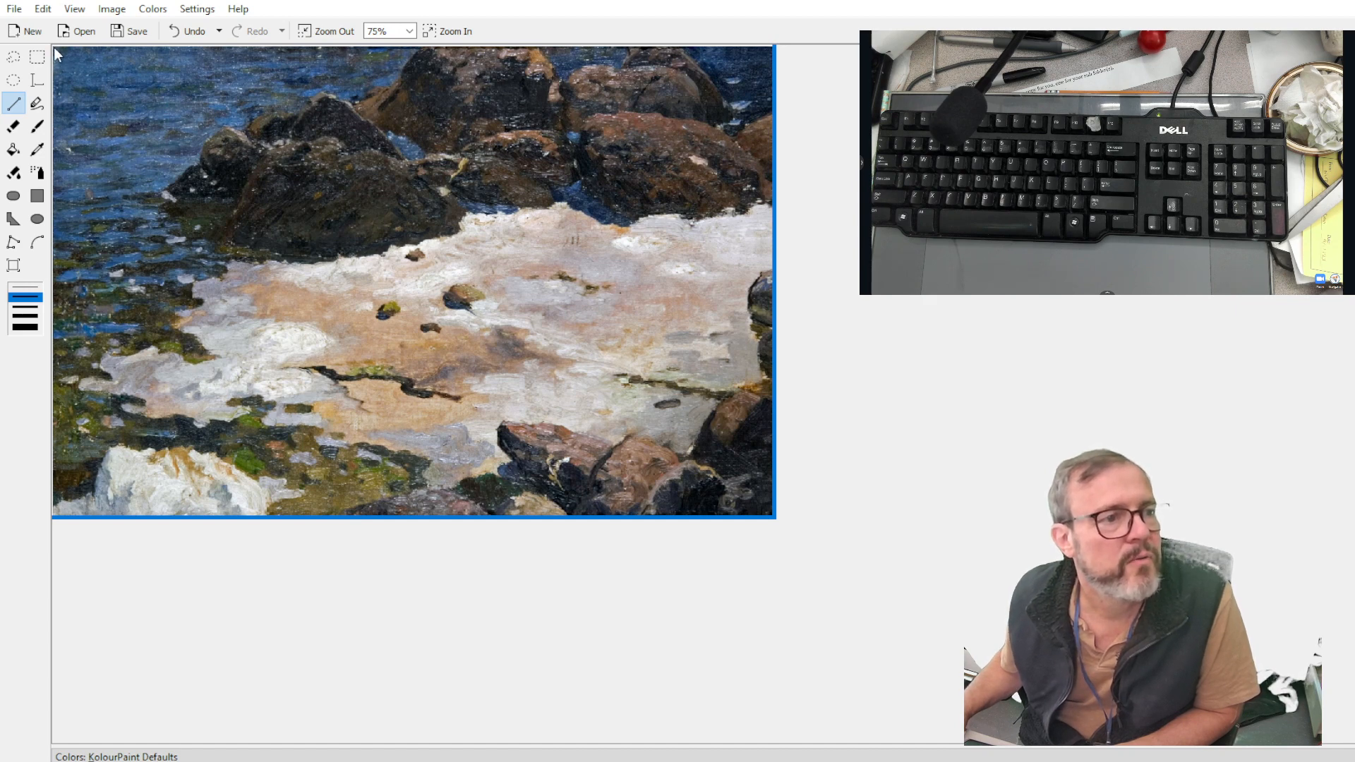
left_click_drag(54, 48, 770, 519)
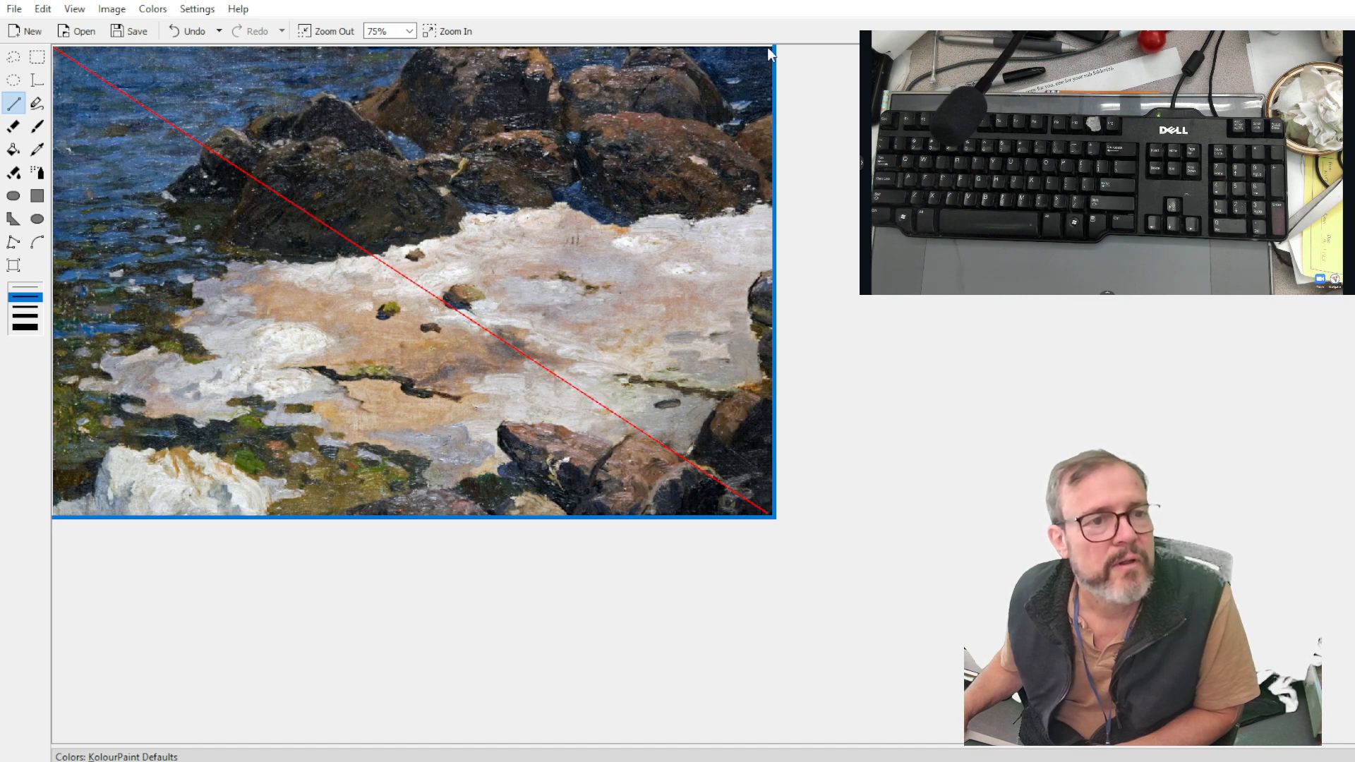
left_click_drag(726, 71, 52, 503)
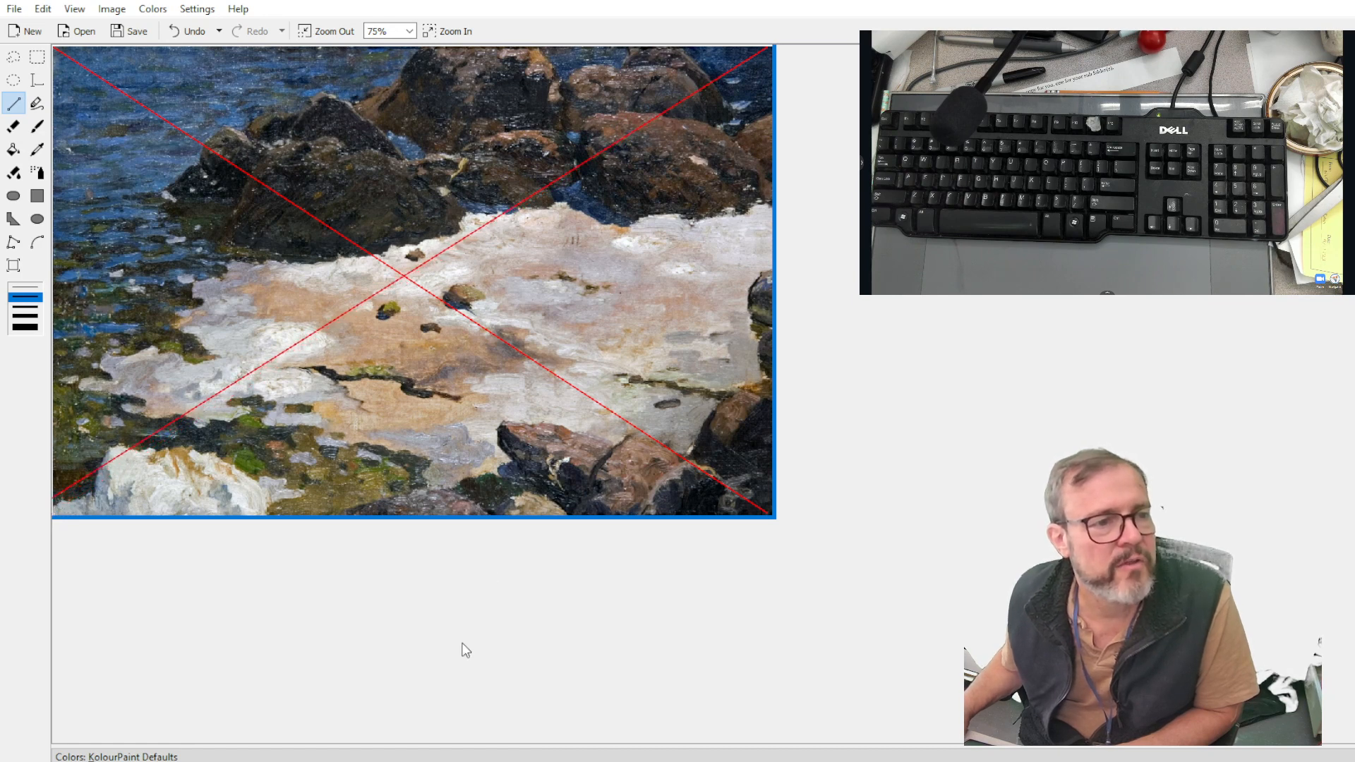
left_click(187, 31)
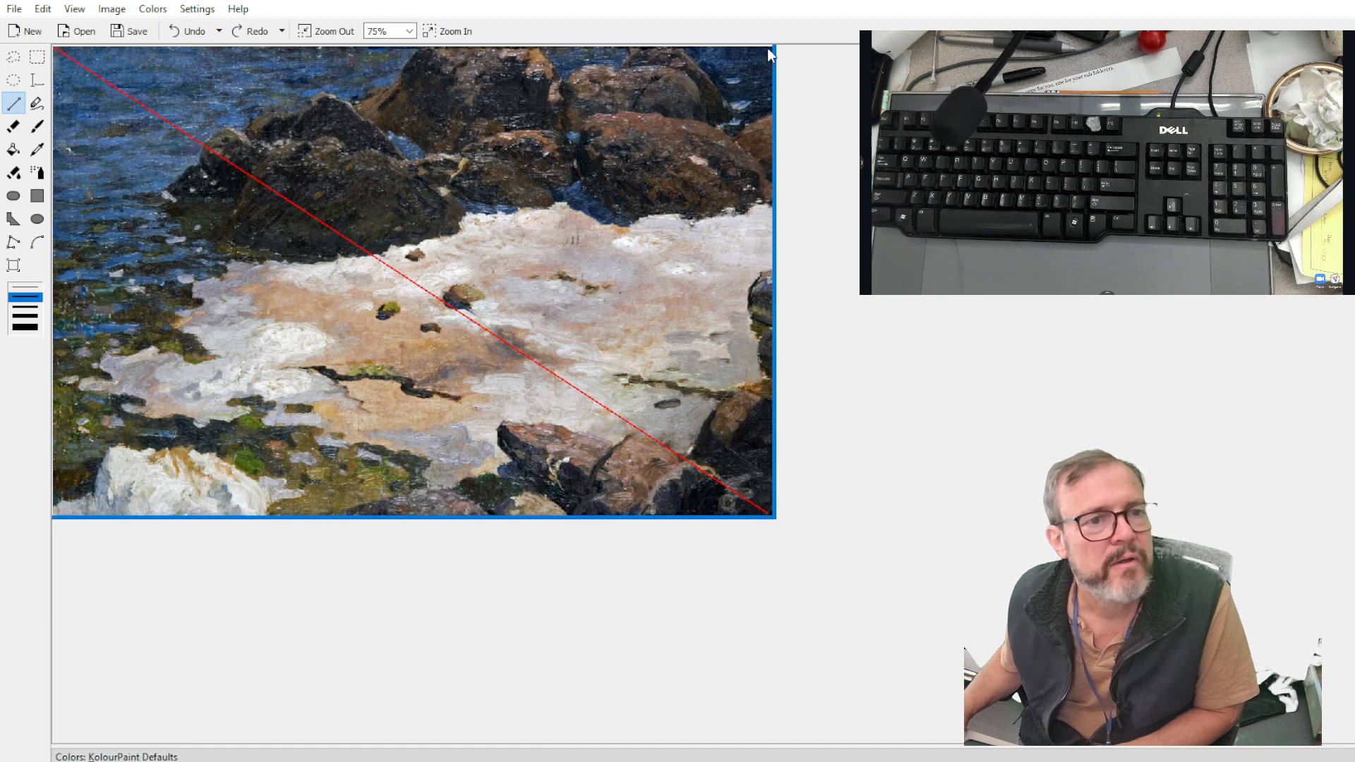
left_click_drag(769, 49, 176, 446)
left_click_drag(66, 503, 57, 513)
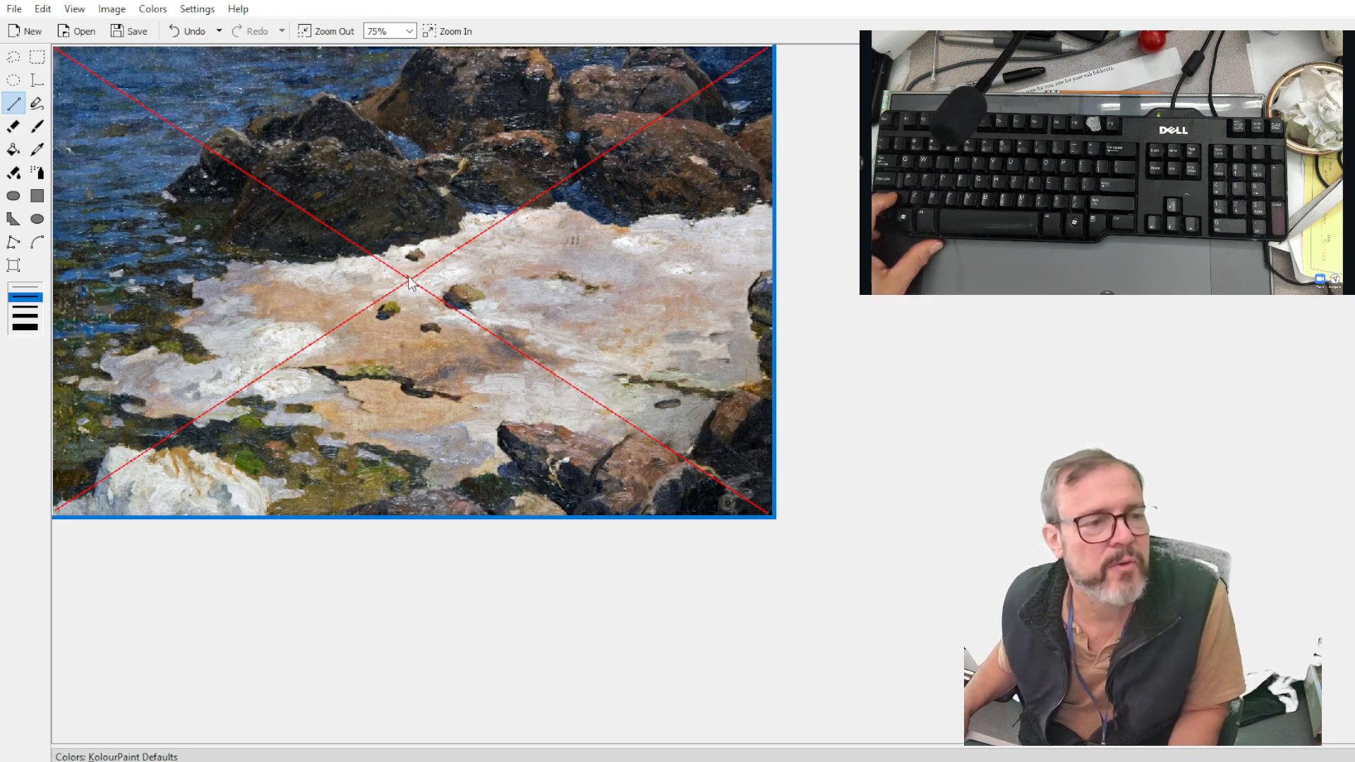
- Draw a straight horizontal line through the diagonals' crossing point, spanning the painting's full width
left_click_drag(408, 277, 544, 273)
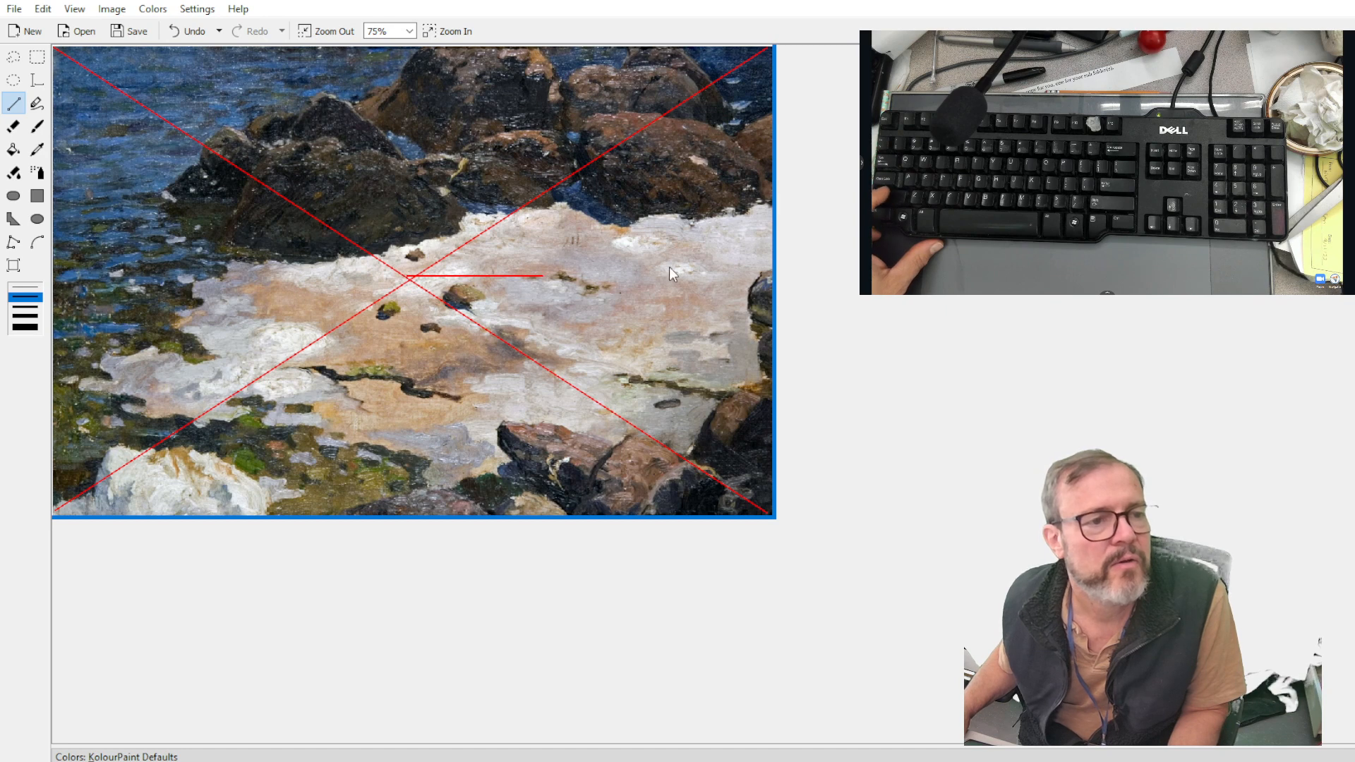
left_click(189, 33)
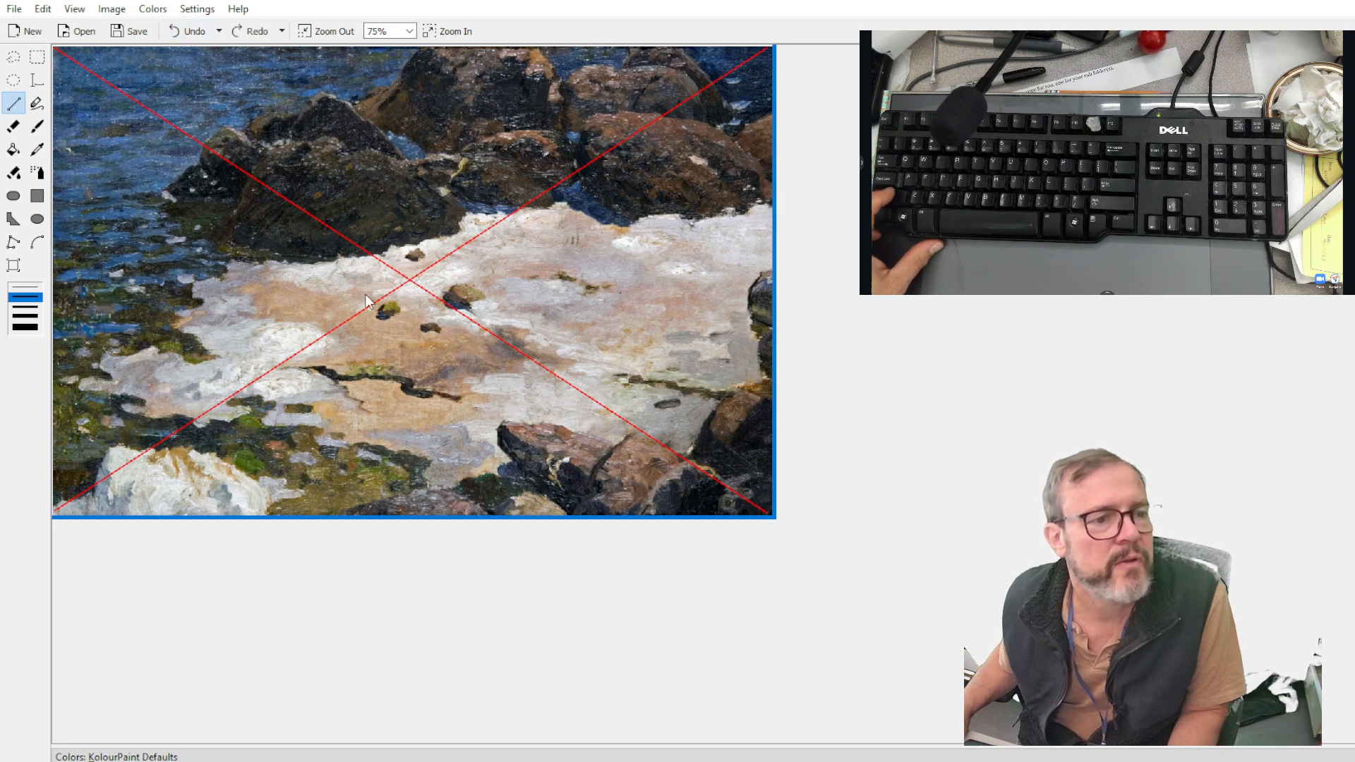
left_click_drag(408, 280, 769, 289)
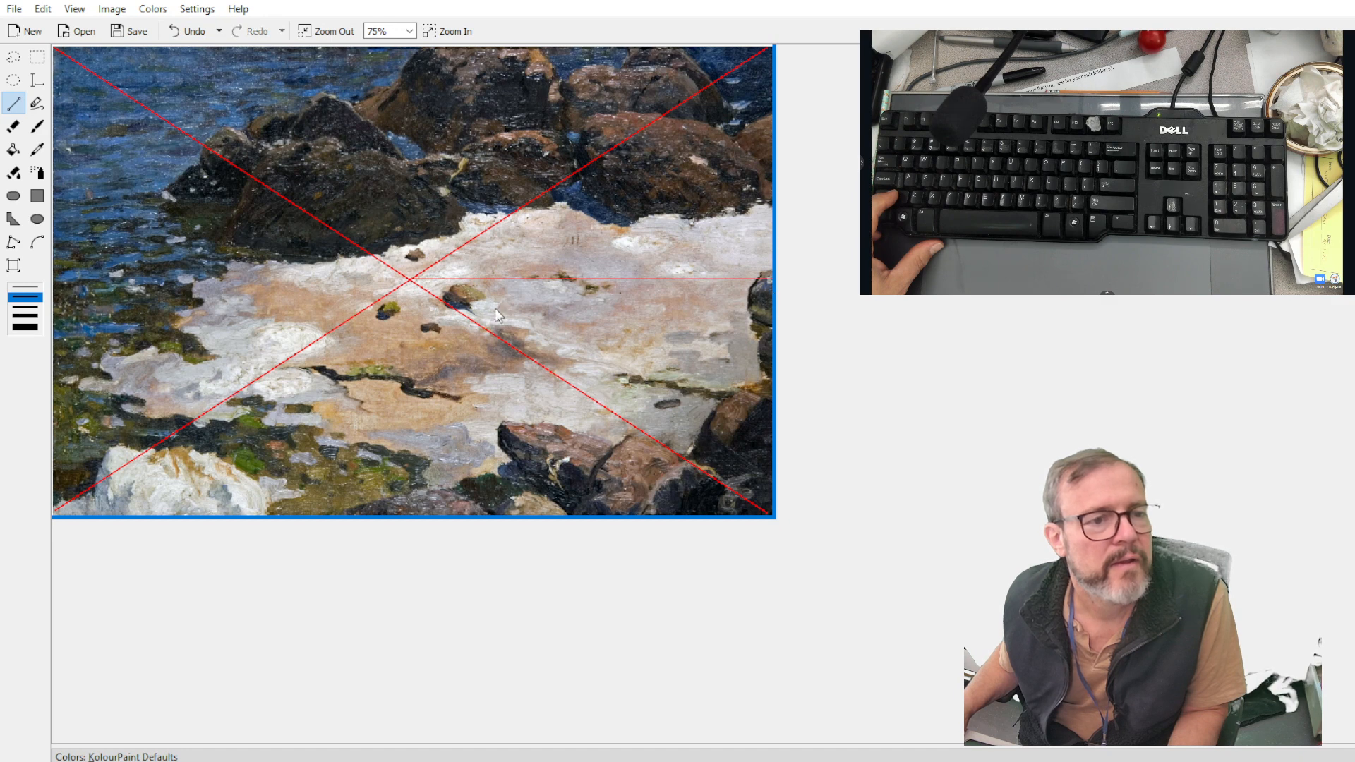
left_click_drag(410, 281, 54, 296)
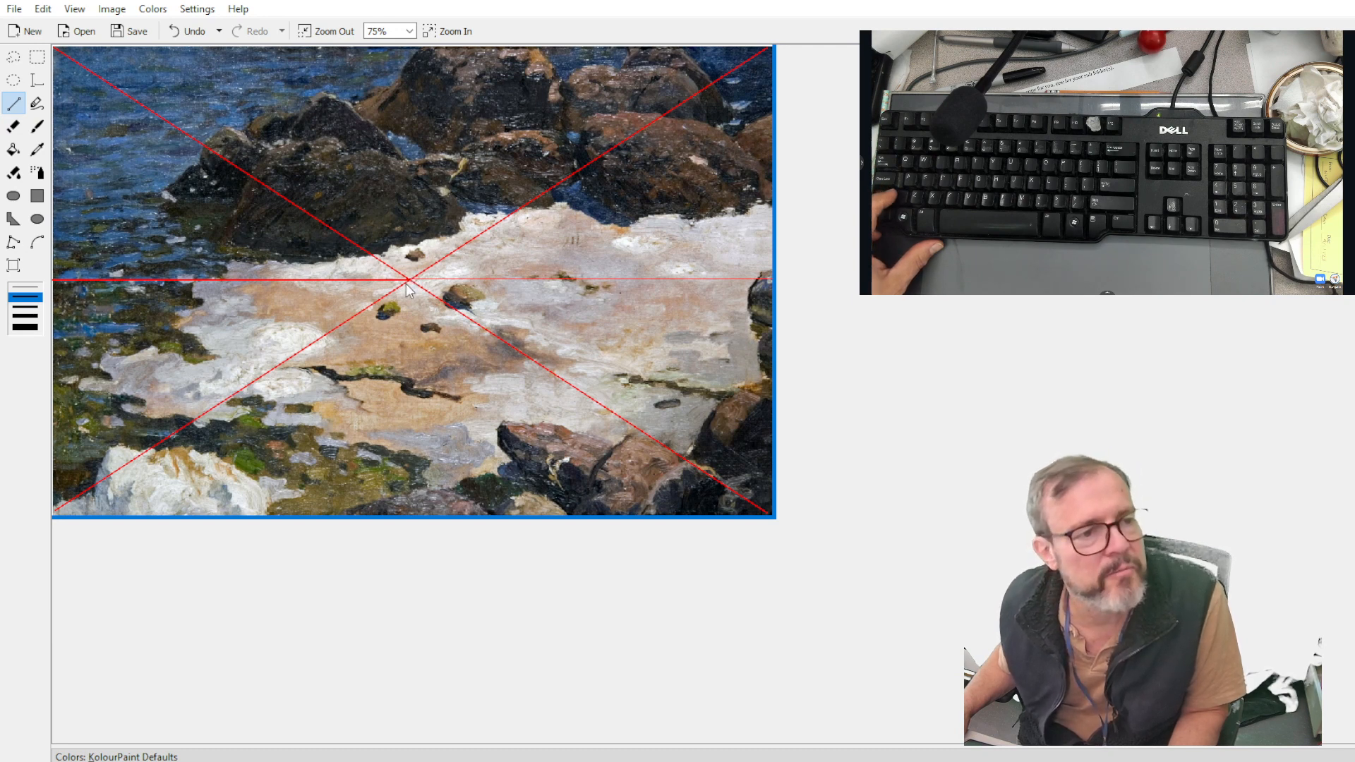
- Draw a straight vertical line through the centre crossing point, from the painting's upper edge to its lower edge
left_click_drag(408, 281, 432, 182)
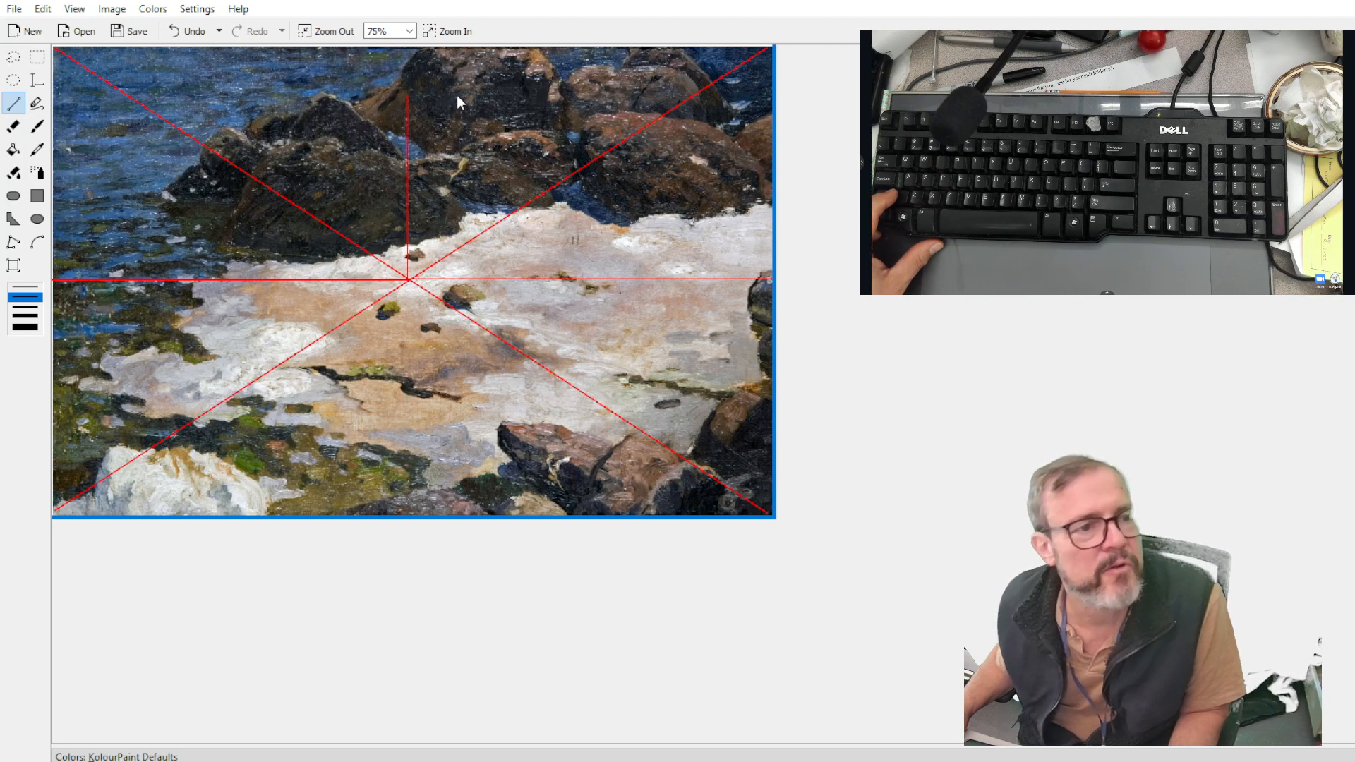
mouse_move(456, 94)
left_mouse_down()
mouse_move(467, 100)
mouse_move(394, 100)
mouse_move(473, 117)
mouse_move(424, 103)
left_mouse_up()
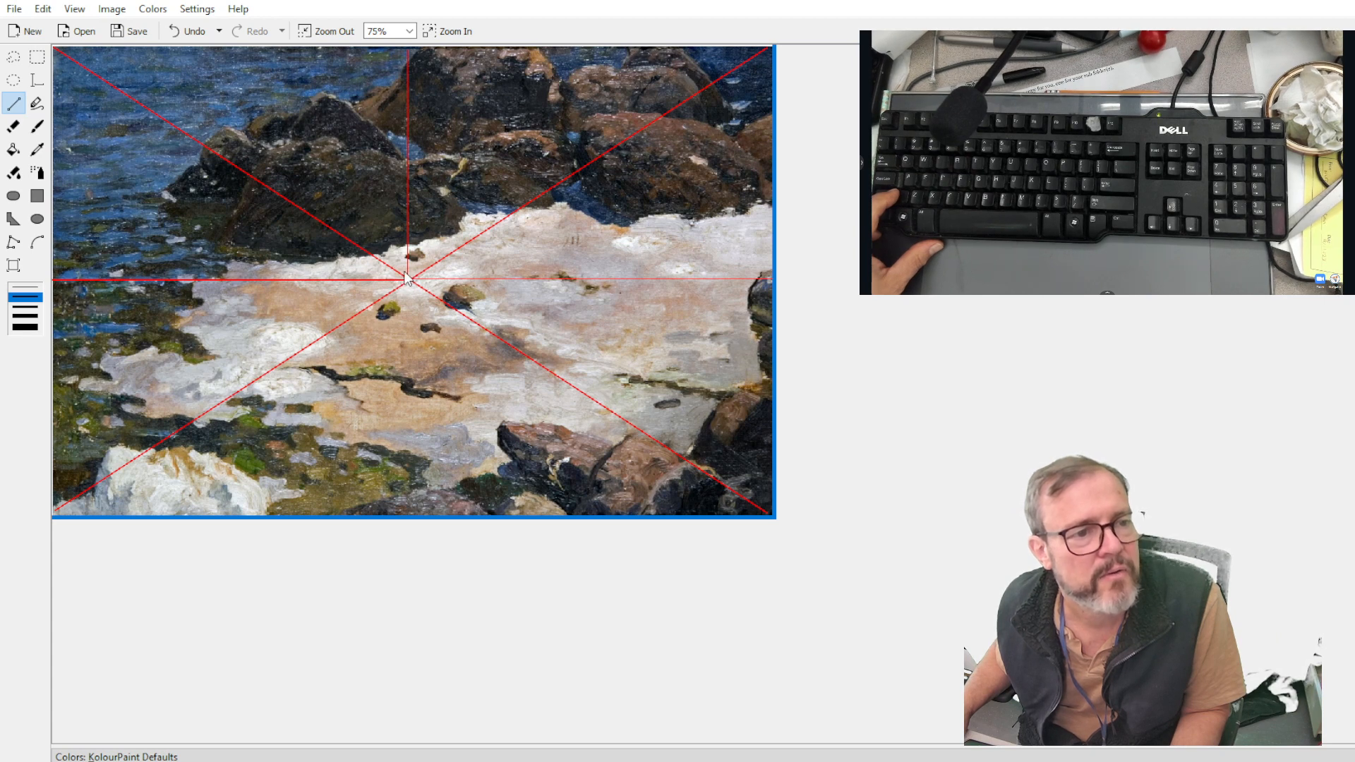
left_click_drag(411, 351, 417, 498)
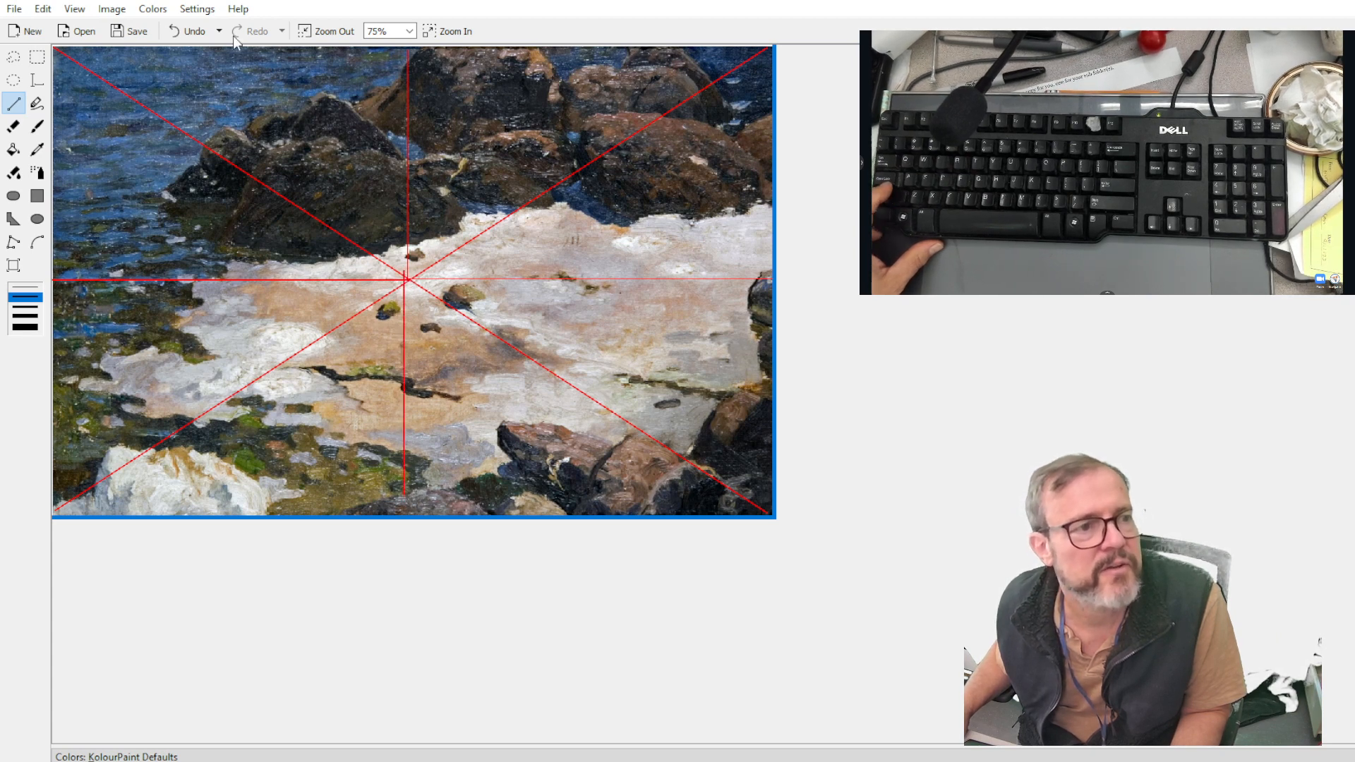
left_click(185, 31)
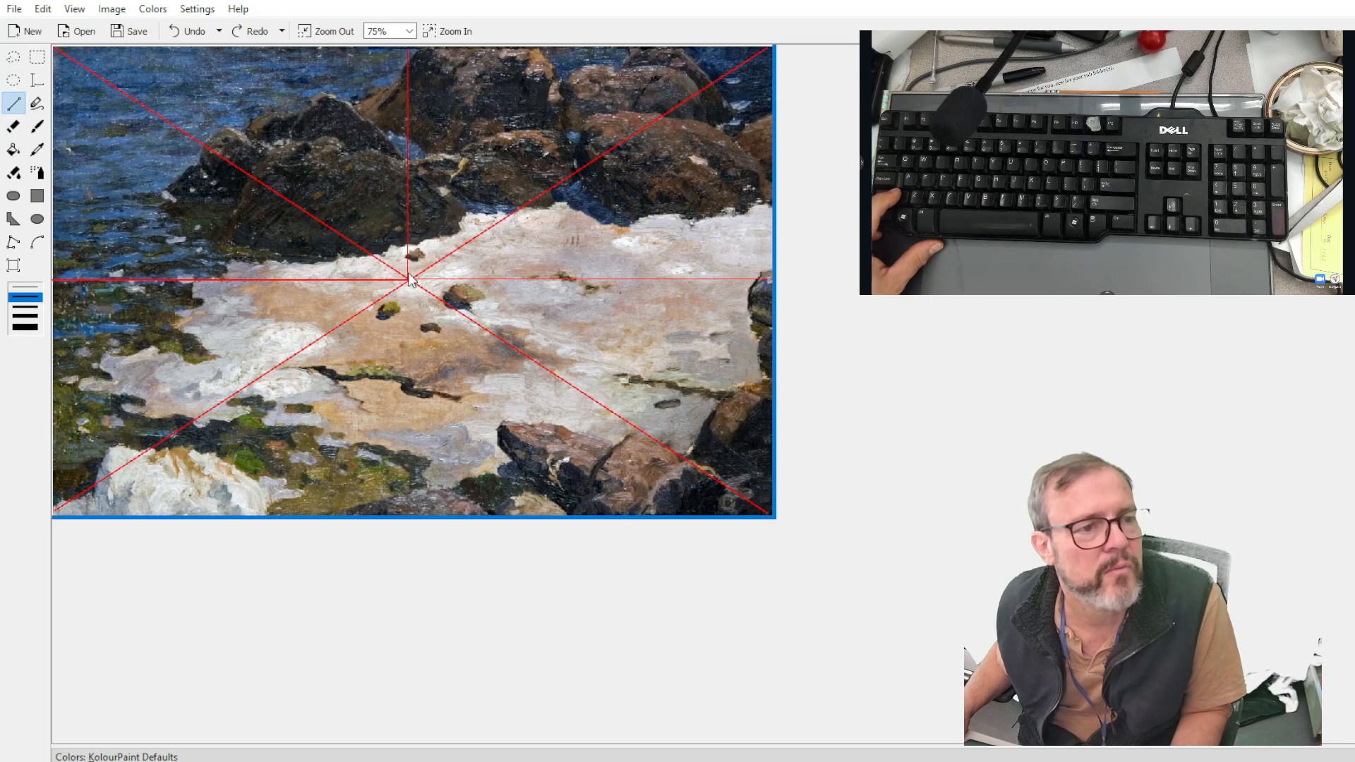
left_click_drag(412, 394, 393, 578)
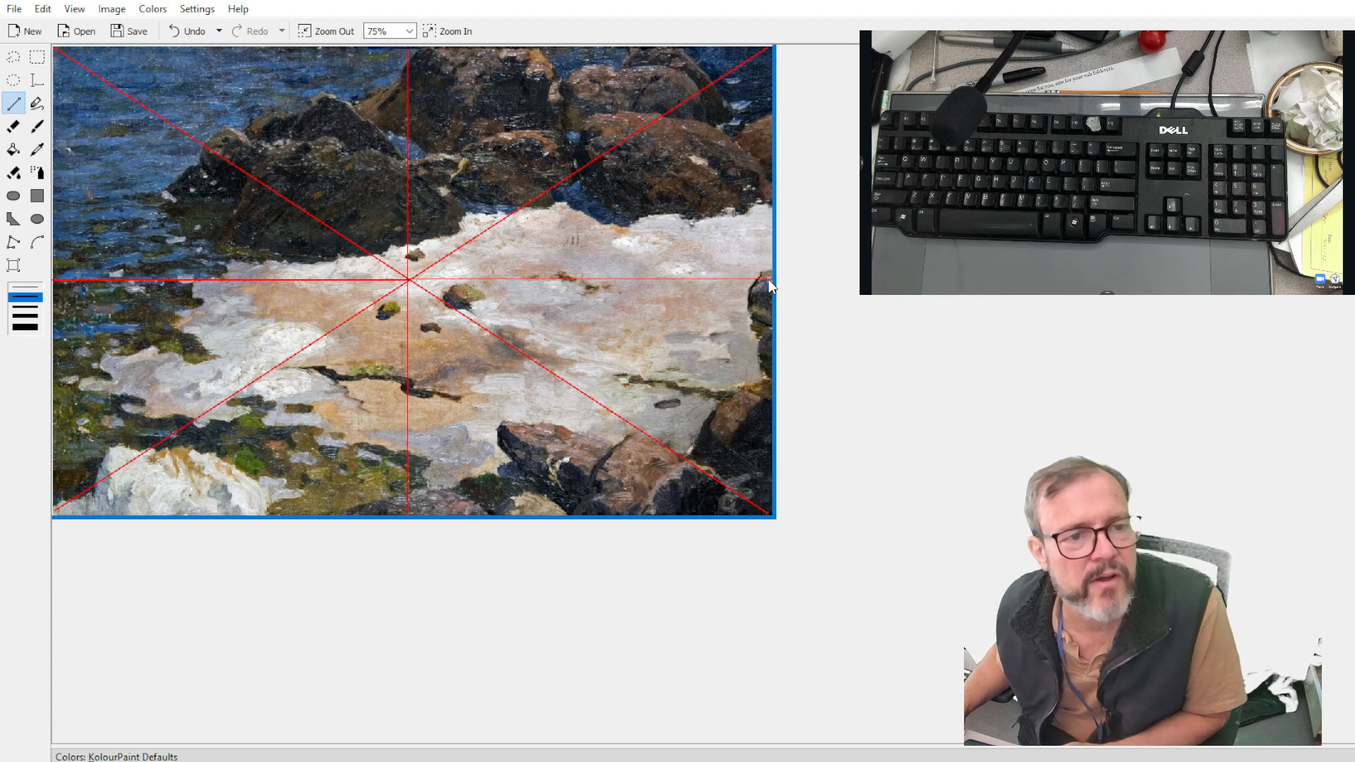
- Connect the midpoints of the painting's edges with a diamond and draw full-height vertical lines through its crossings with the diagonals
left_click_drag(768, 278, 404, 59)
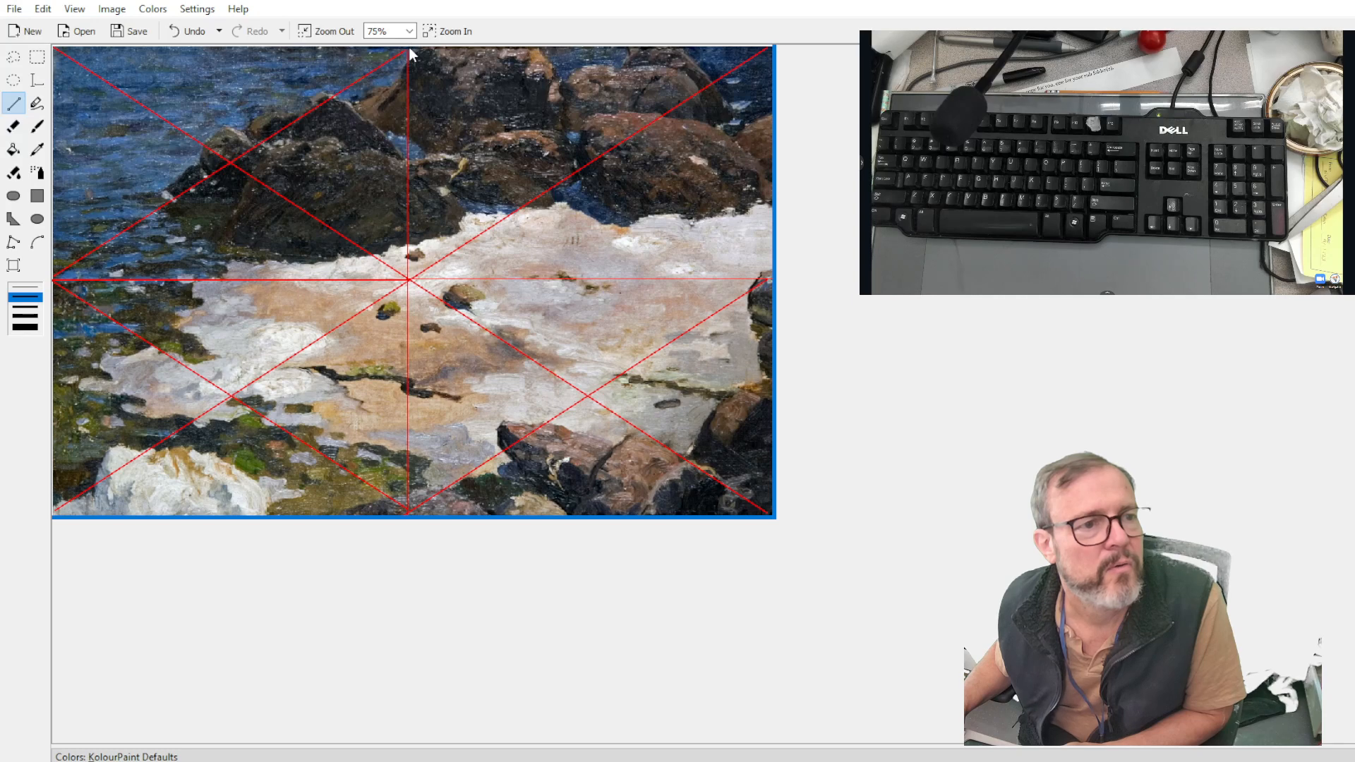
mouse_move(407, 49)
left_mouse_down()
mouse_move(638, 142)
mouse_move(772, 277)
left_mouse_up()
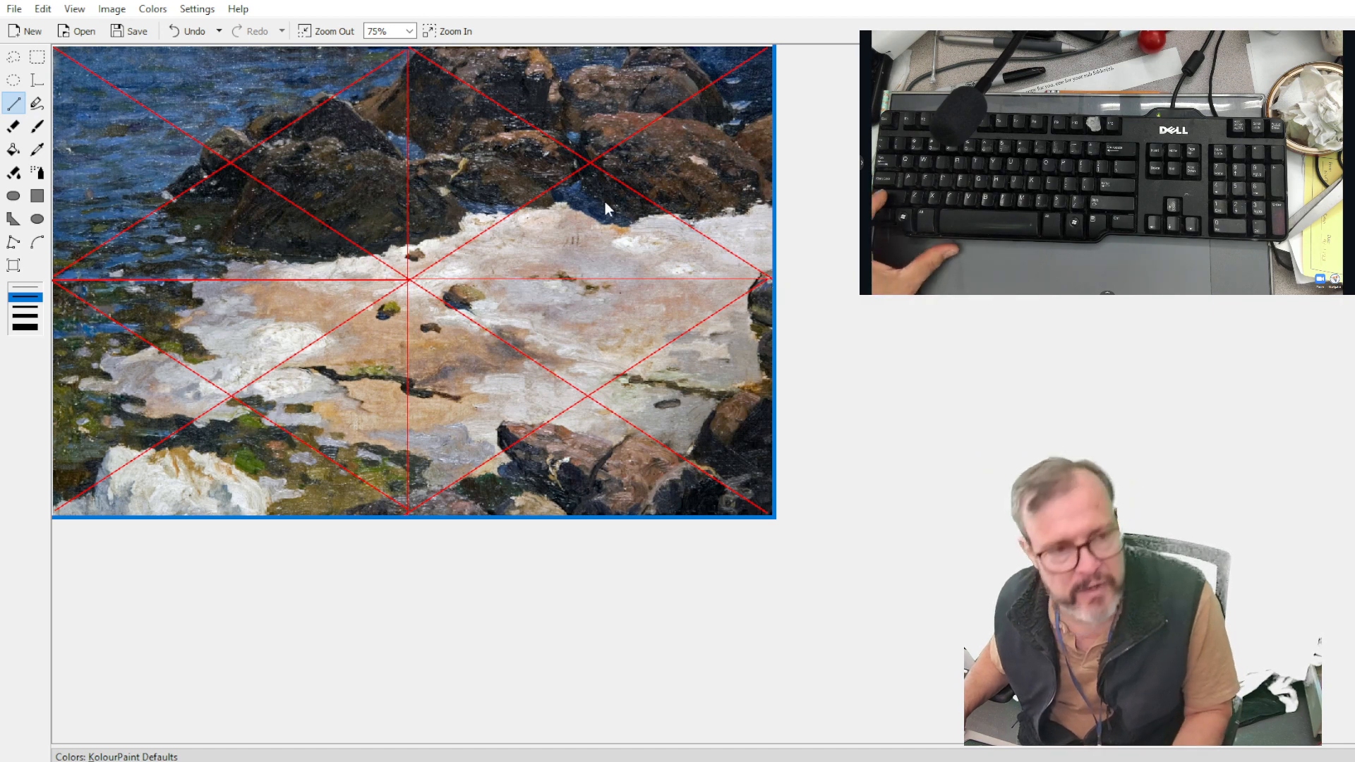
mouse_move(586, 163)
left_mouse_down()
mouse_move(587, 455)
mouse_move(609, 531)
left_mouse_up()
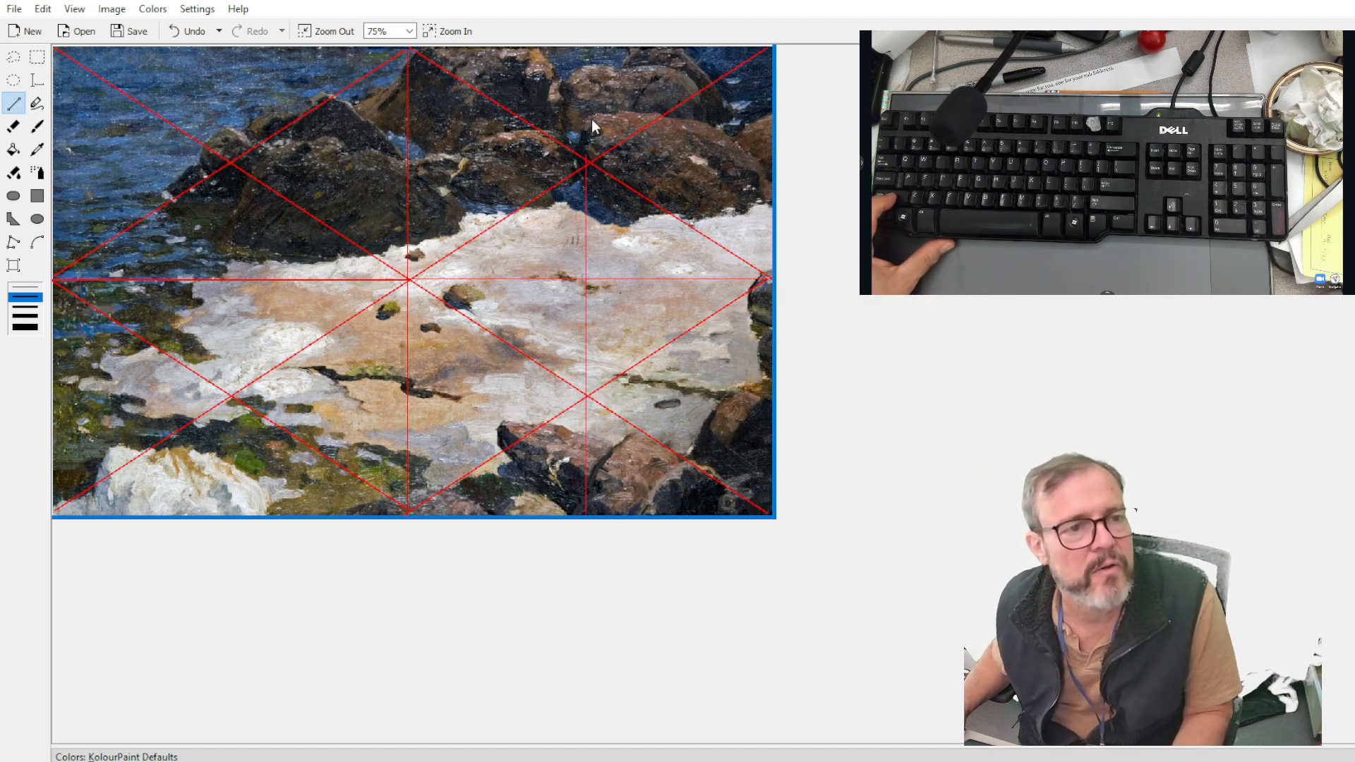
left_click_drag(586, 163, 591, 50)
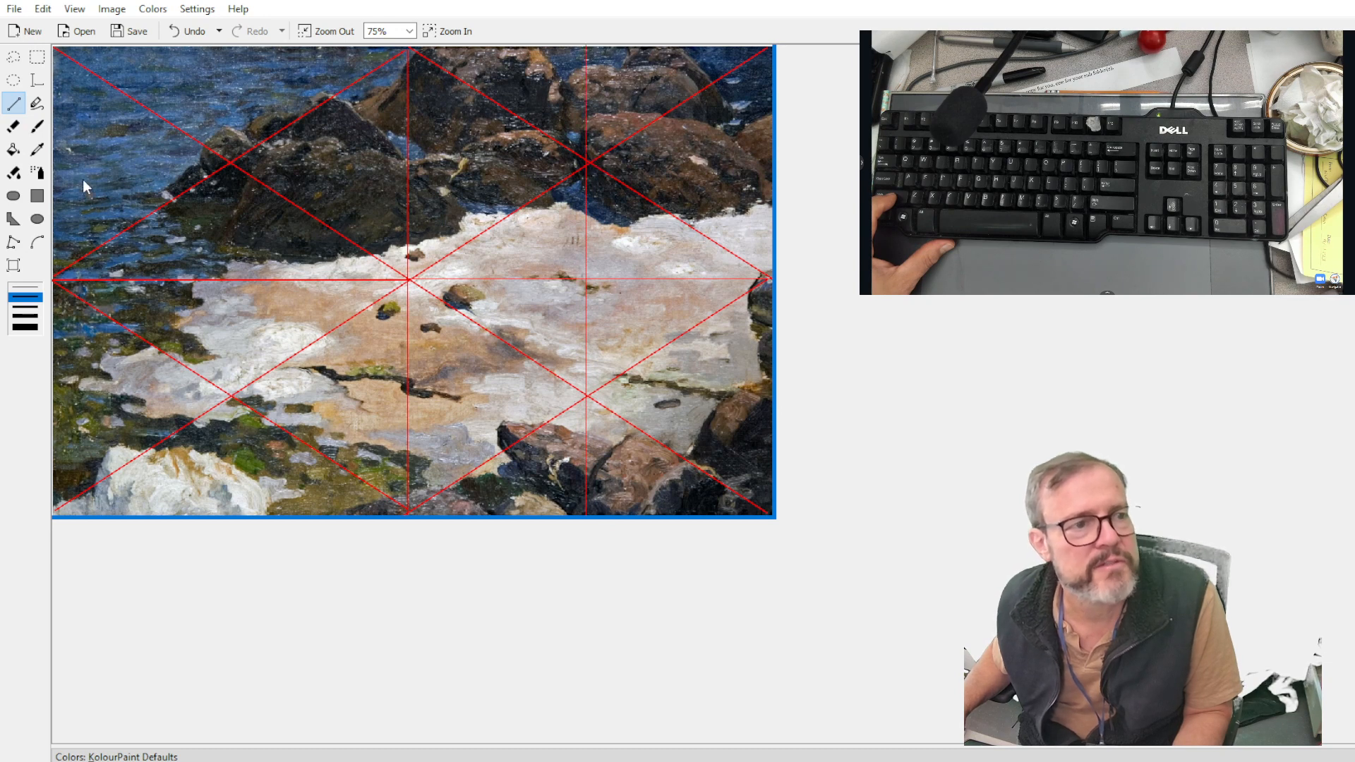
left_click_drag(227, 159, 238, 520)
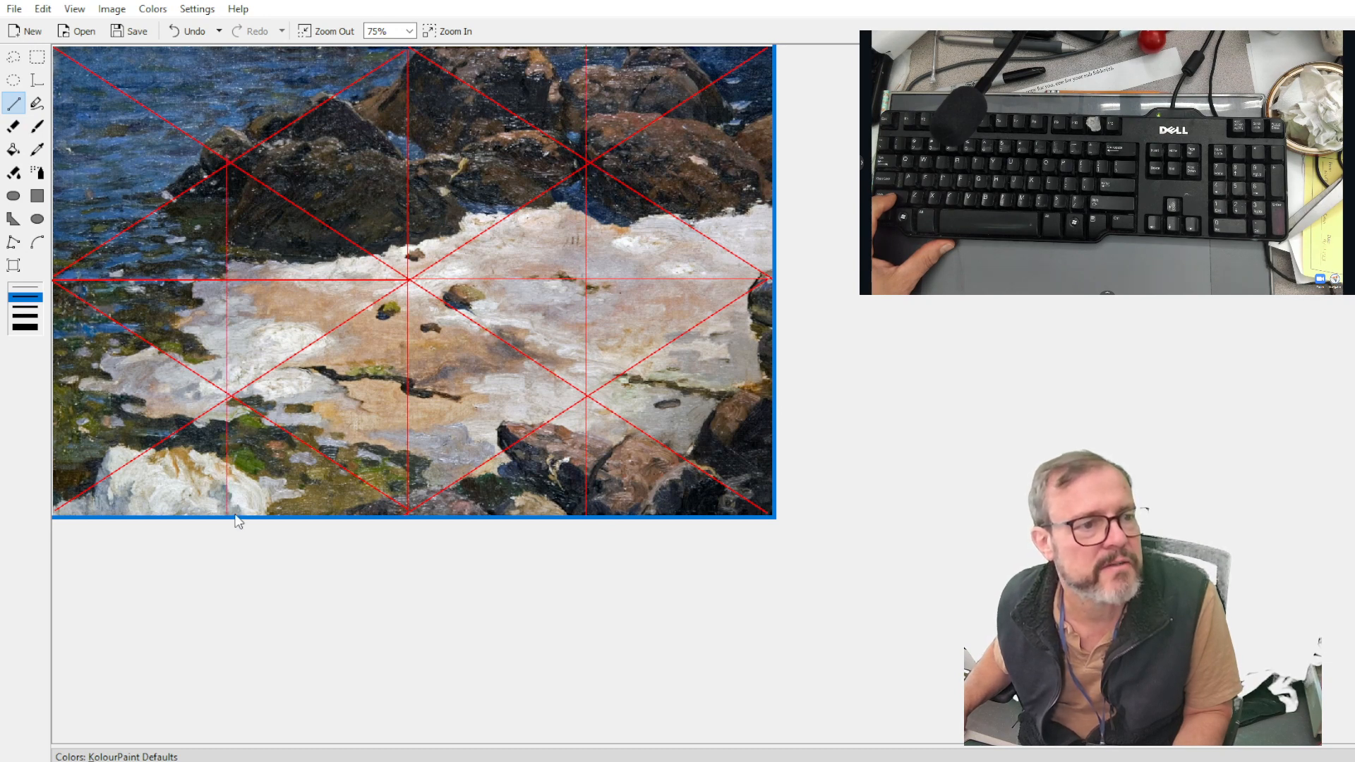
left_click_drag(226, 159, 225, 48)
- Draw full-width horizontal lines through the upper and lower diamond crossings, using the third line width to finish the lower one
left_click_drag(227, 162, 772, 161)
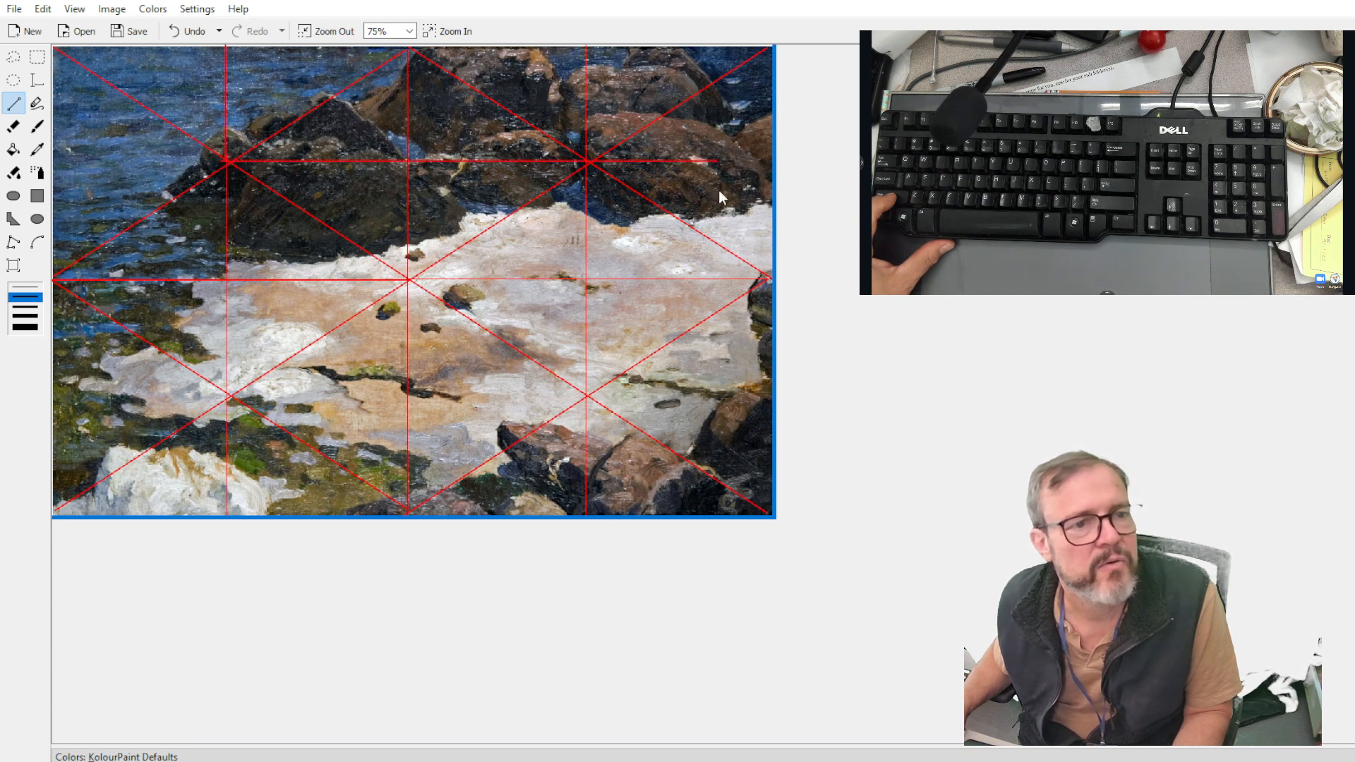
left_click_drag(227, 162, 42, 158)
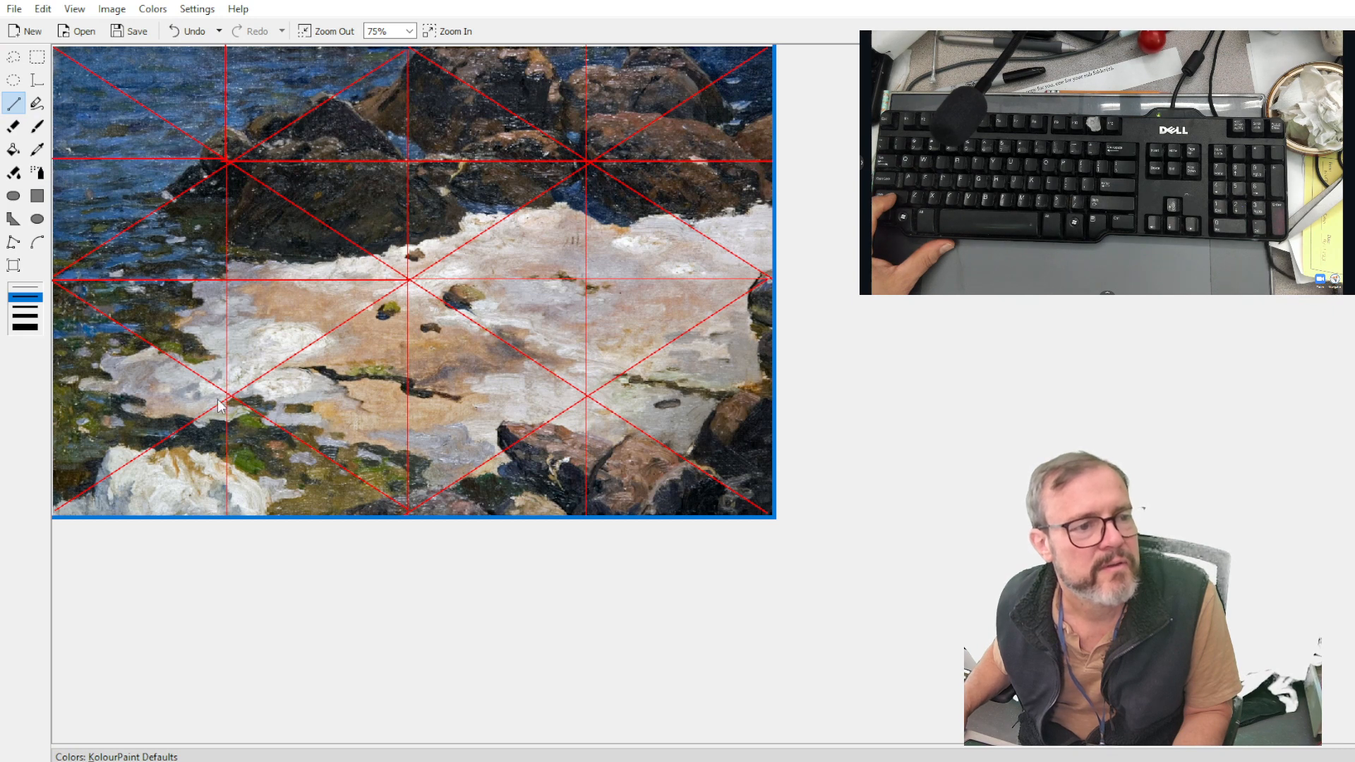
left_click_drag(228, 401, 773, 396)
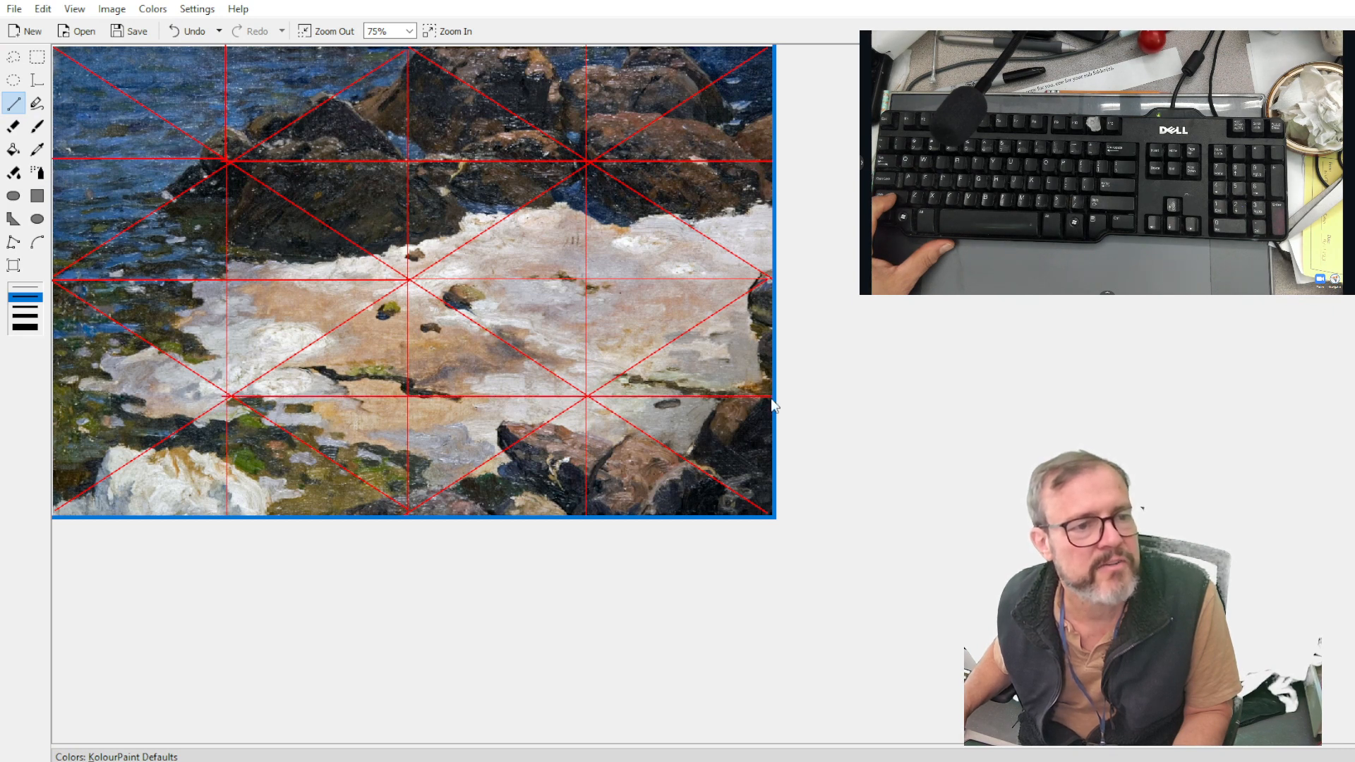
left_click(27, 310)
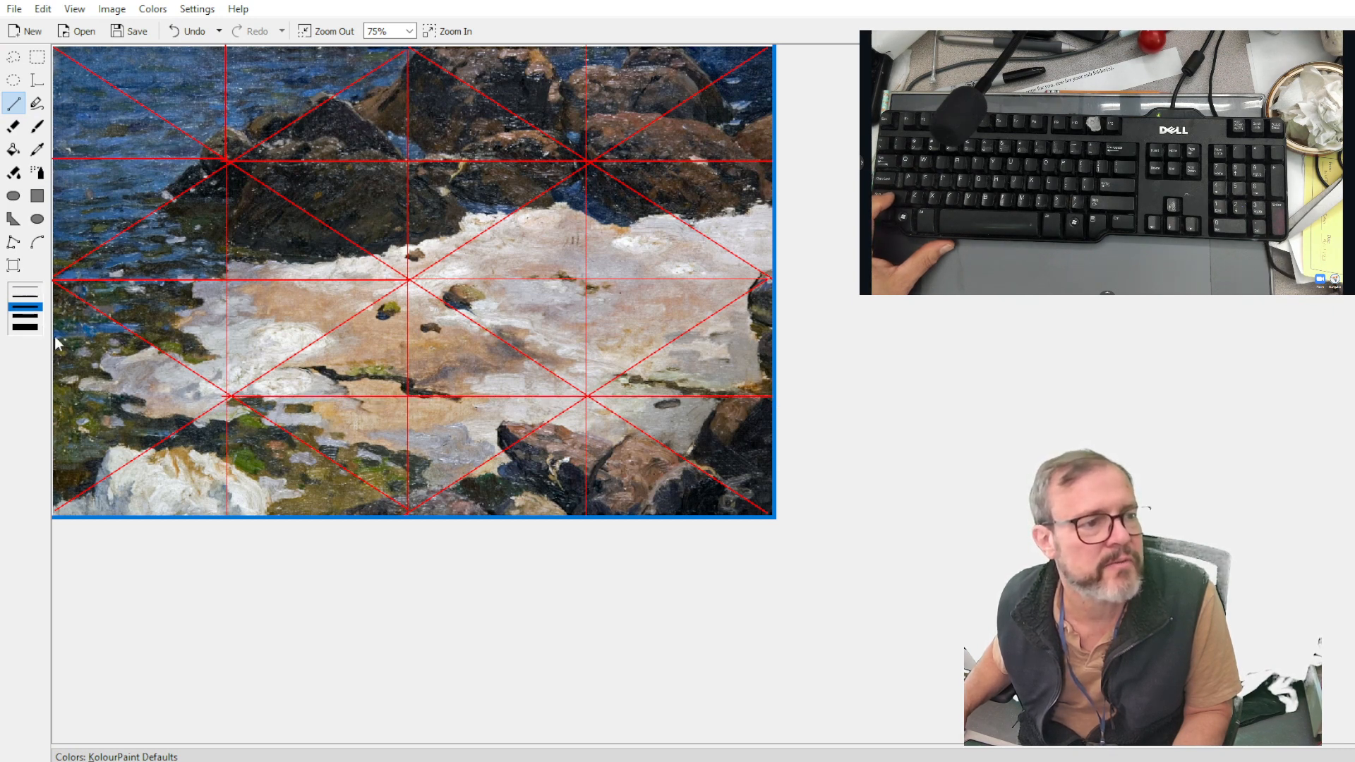
left_click_drag(233, 396, 67, 397)
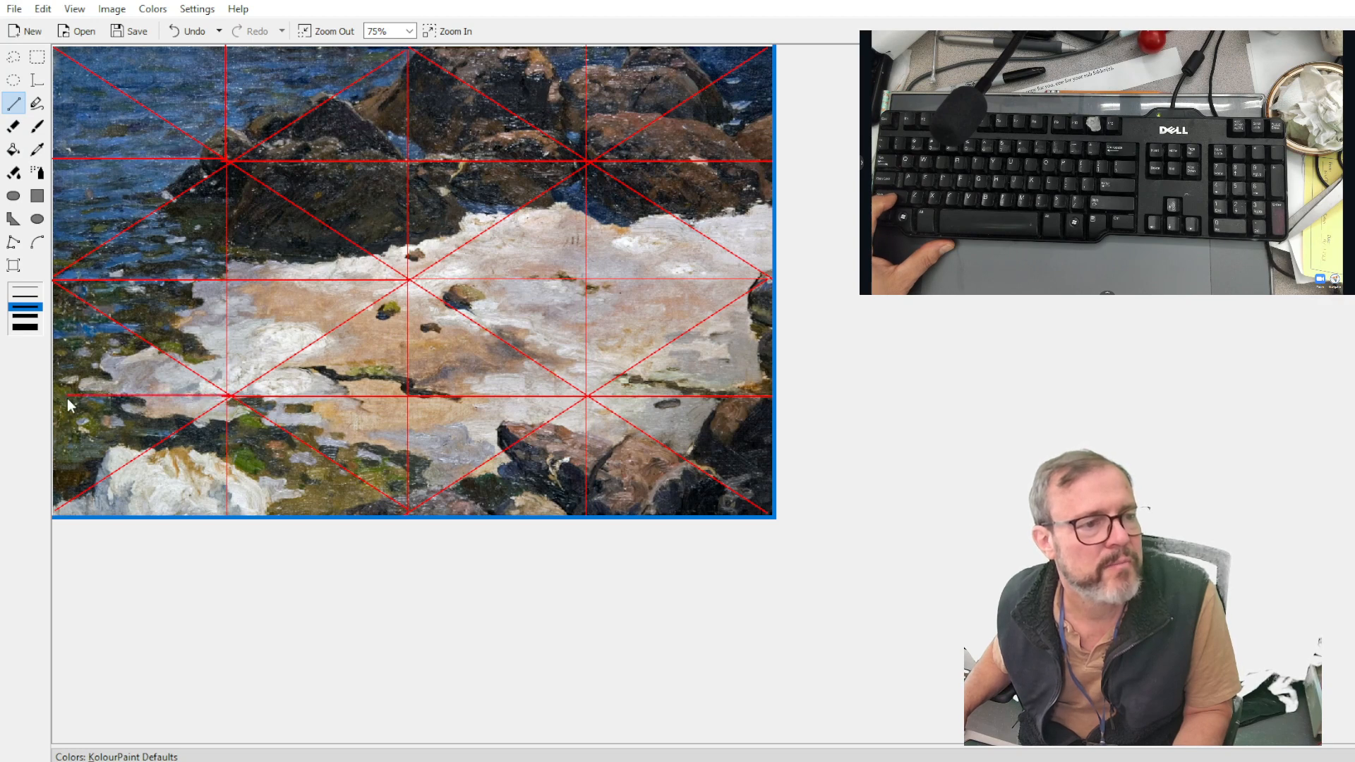
left_click_drag(222, 397, 765, 415)
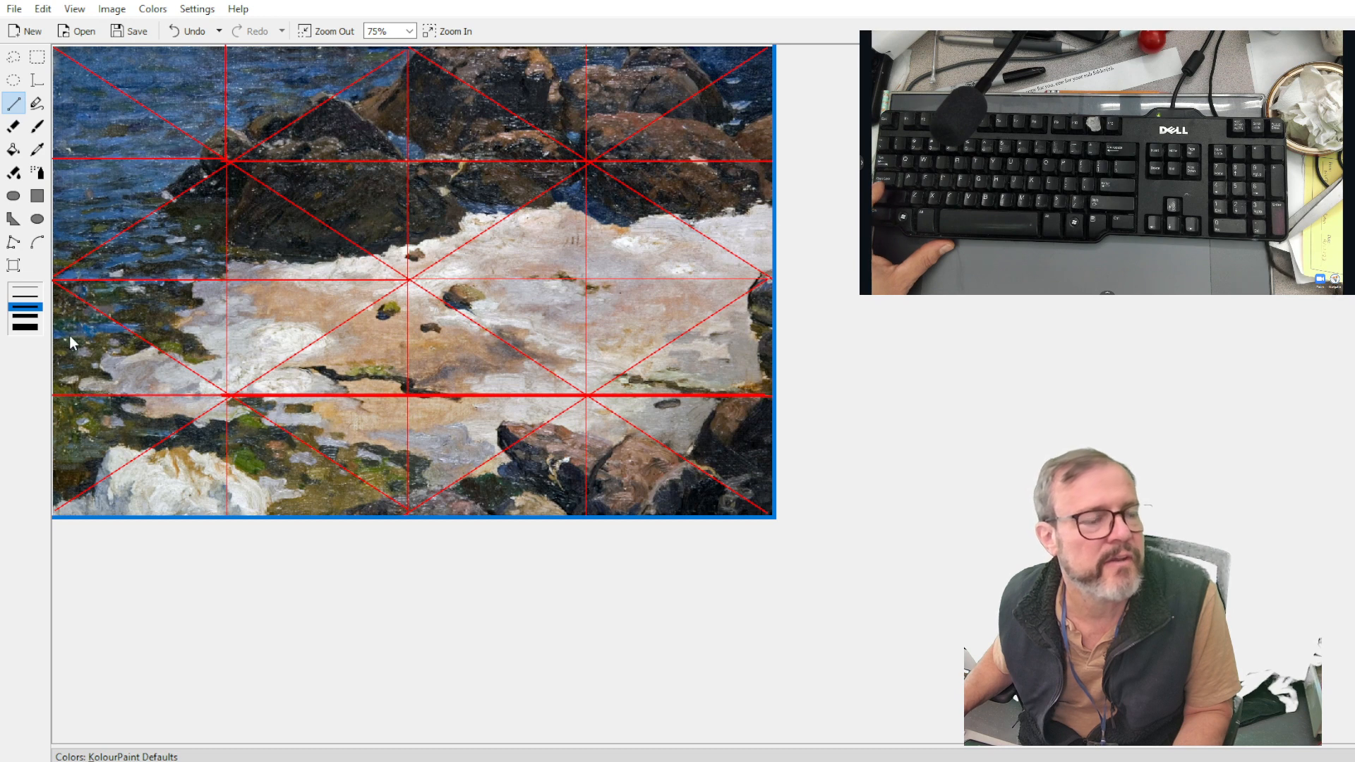